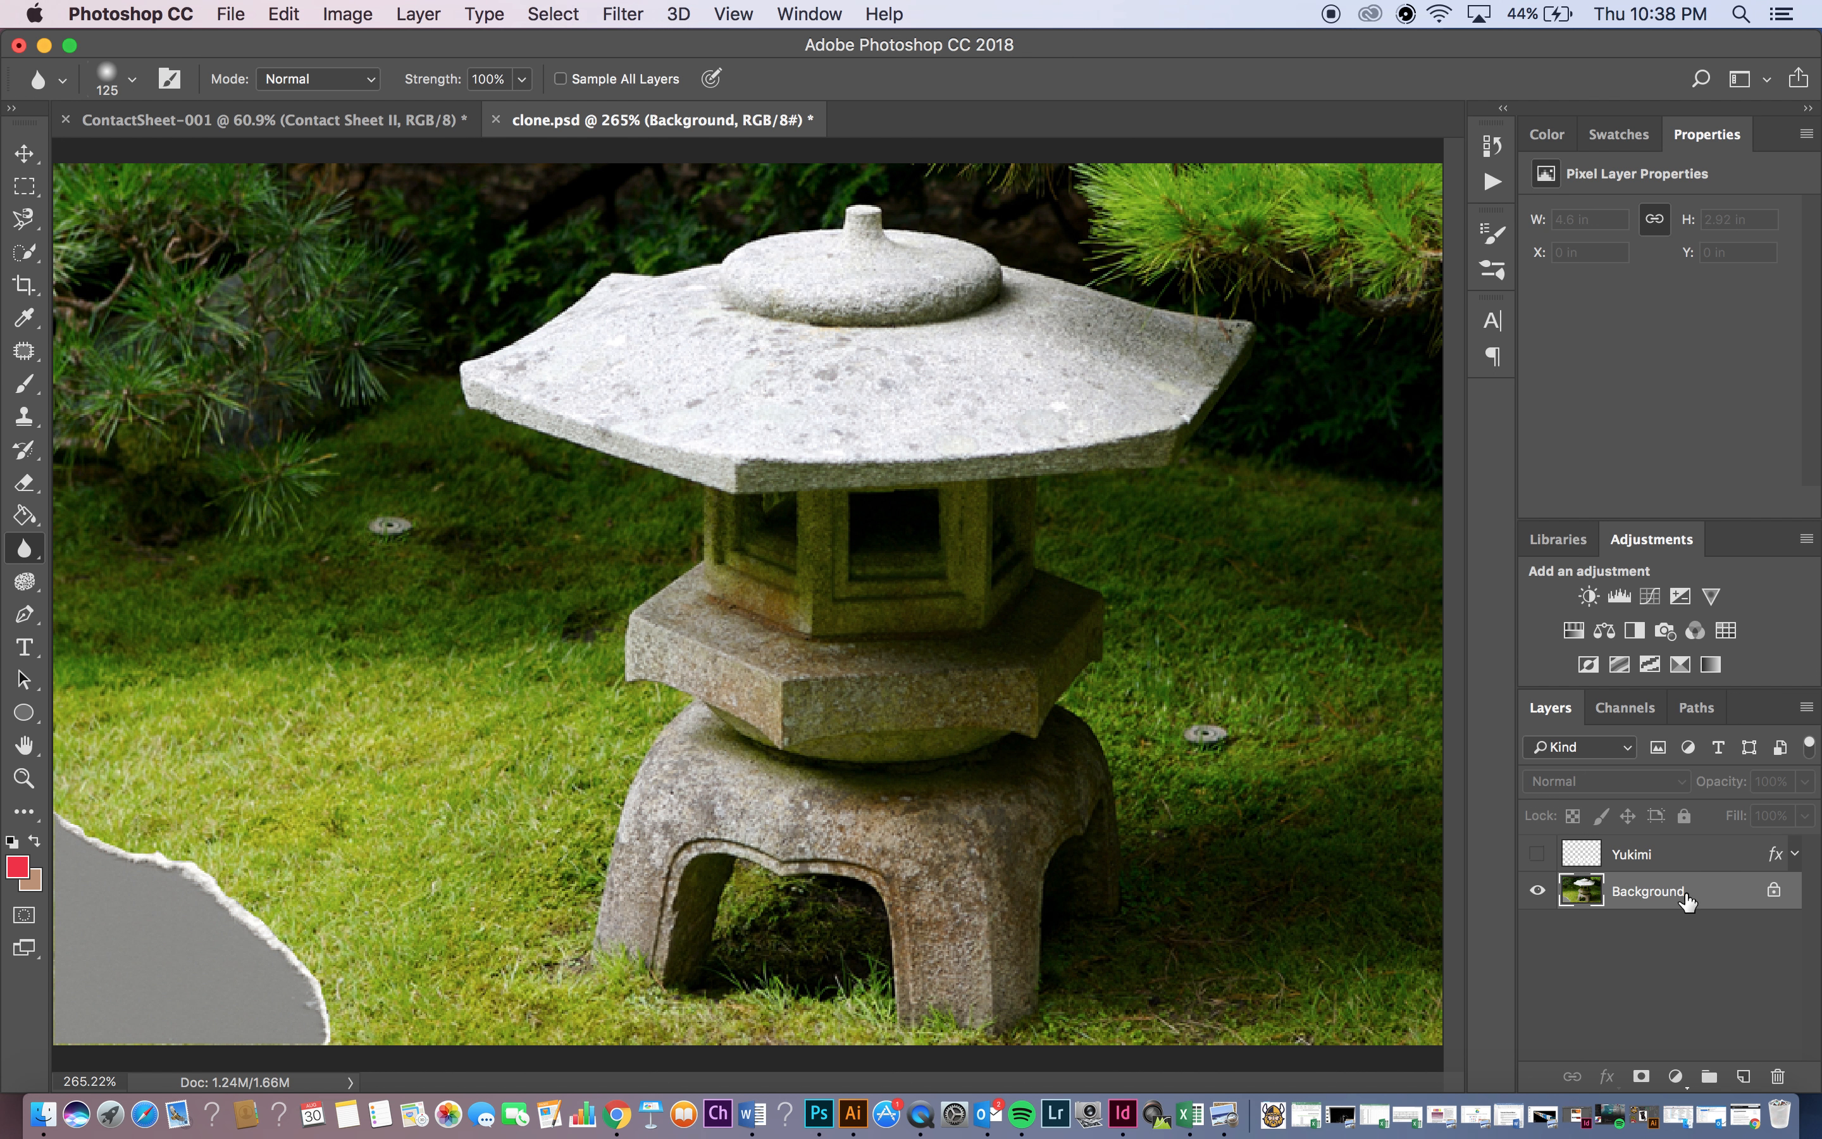
# Duplicate the Background layer and choose the Clone Stamp tool with the brush enlarged to 200.
pyautogui.press('super+j')
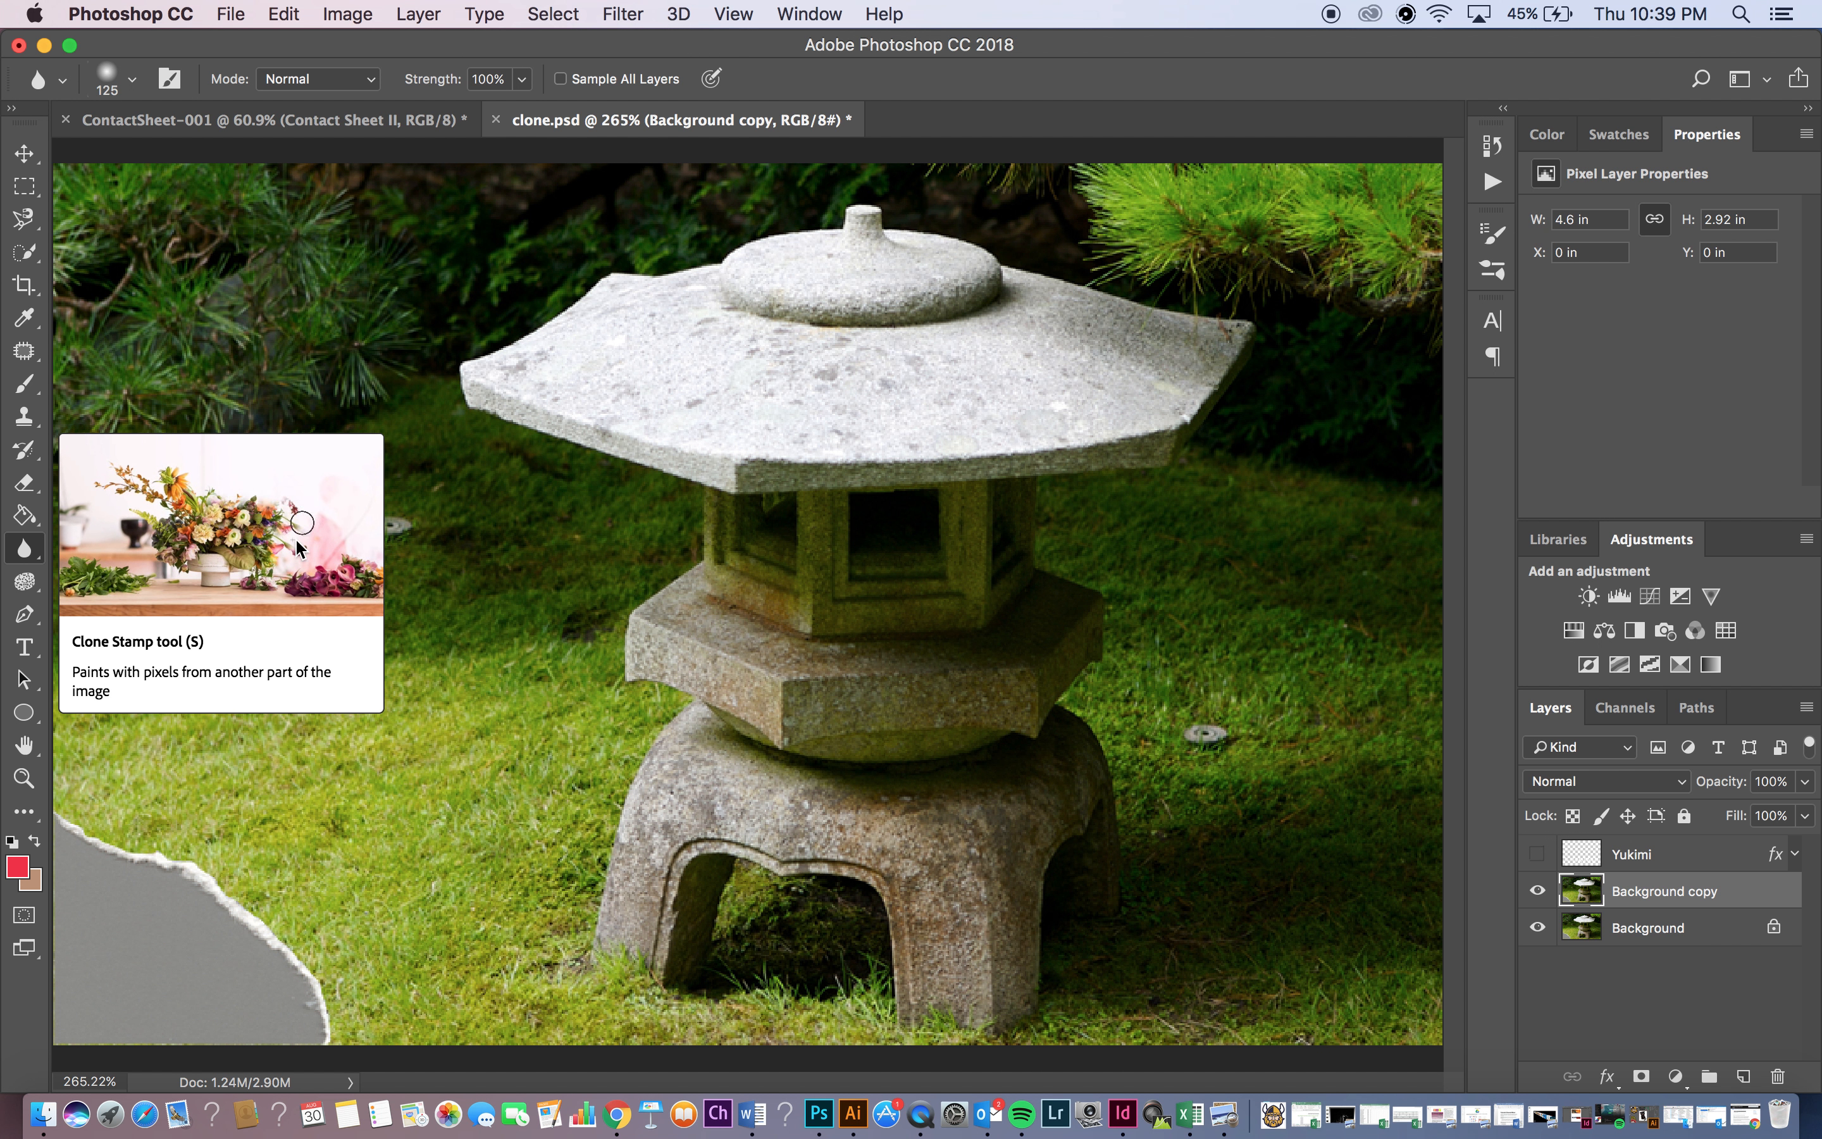
pyautogui.click(24, 419)
pyautogui.press(']')
pyautogui.press(']')
pyautogui.press(']')
pyautogui.press(']')
pyautogui.press(']')
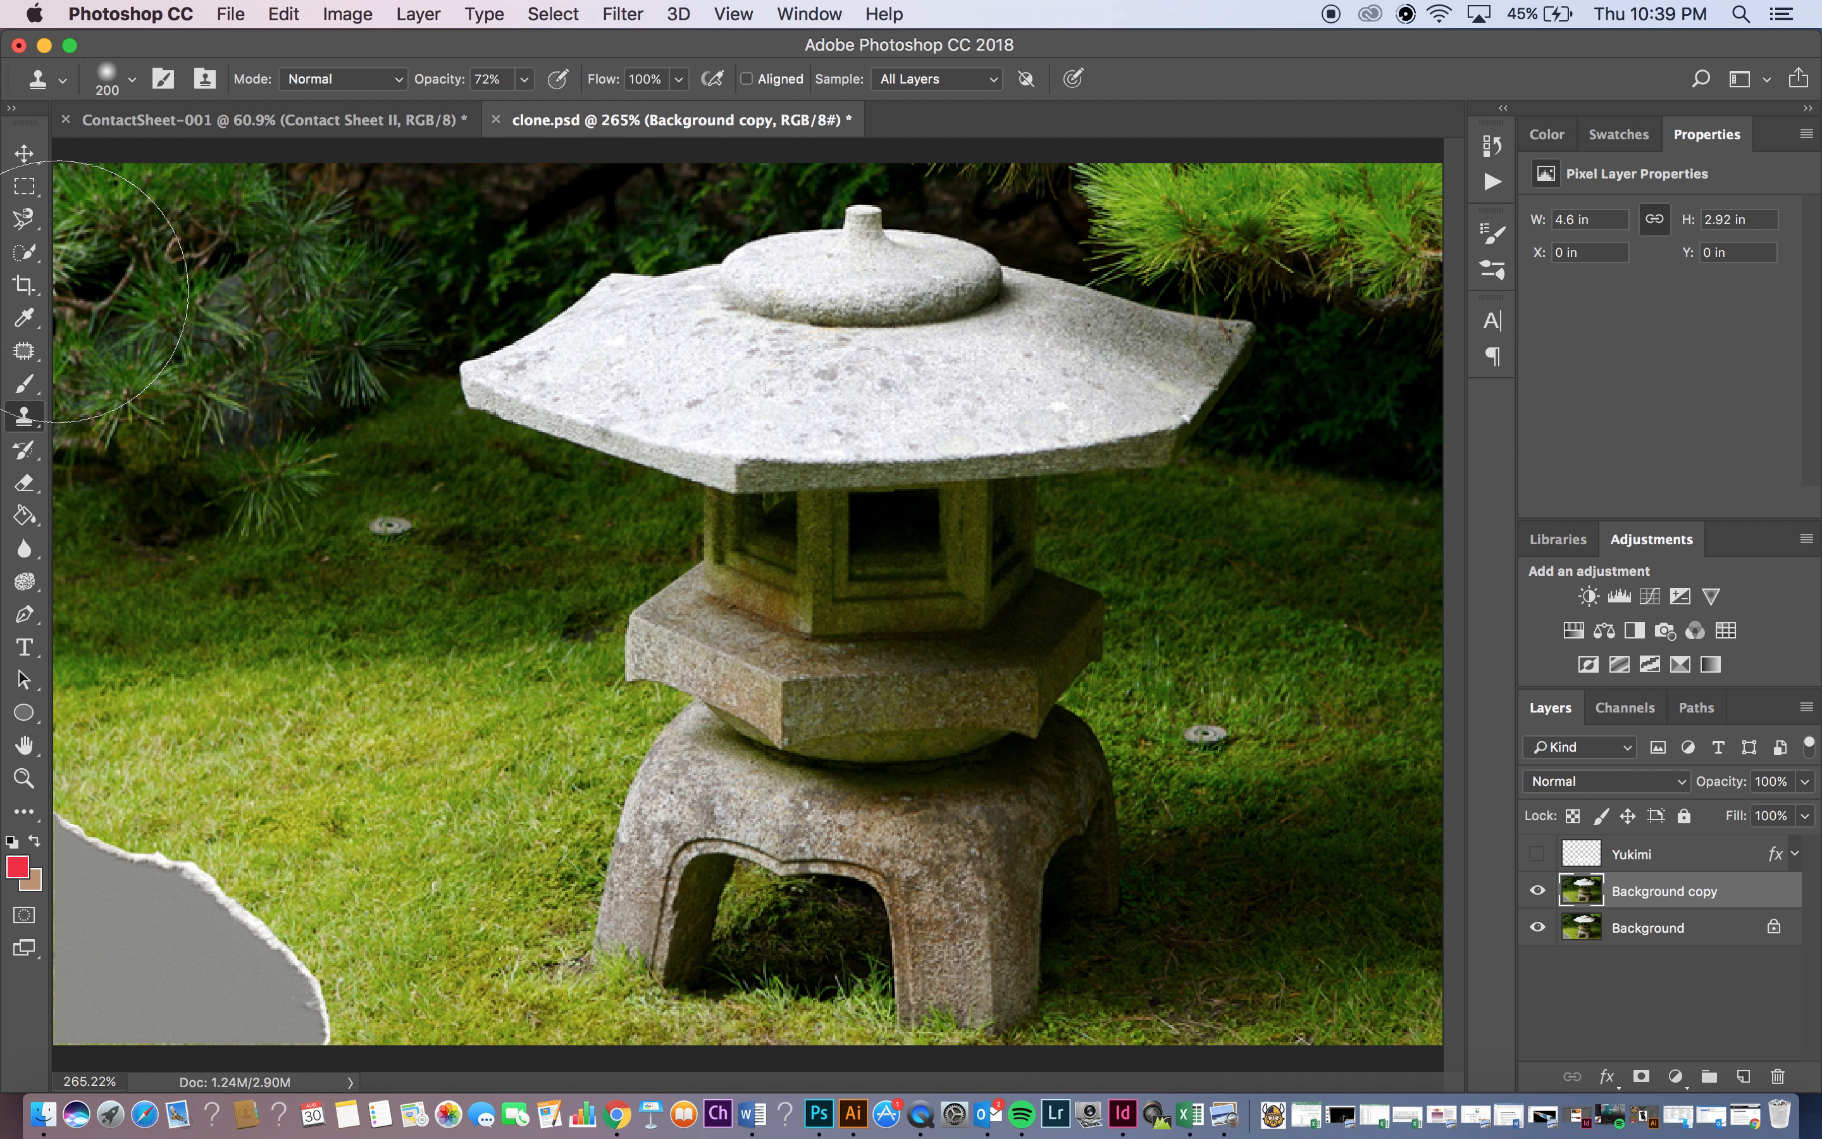
pyautogui.click(26, 355)
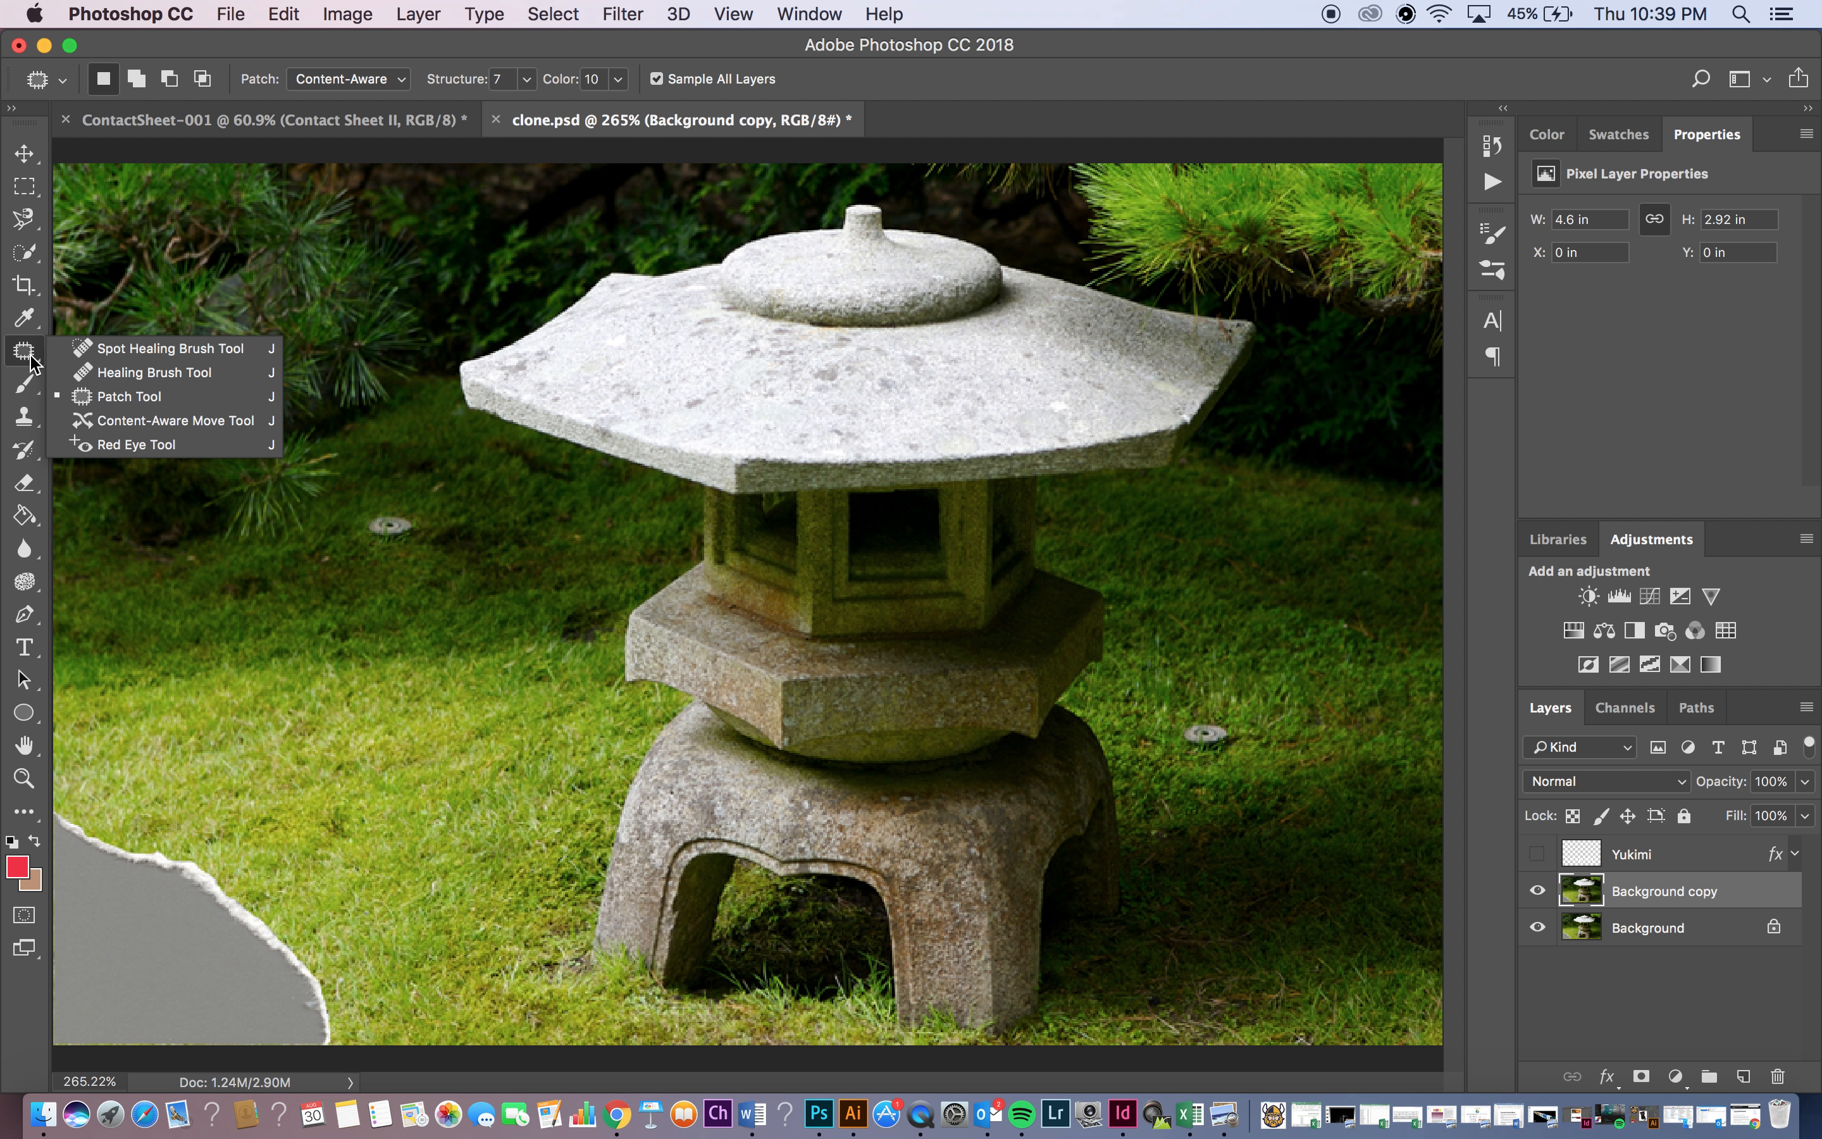
pyautogui.click(33, 361)
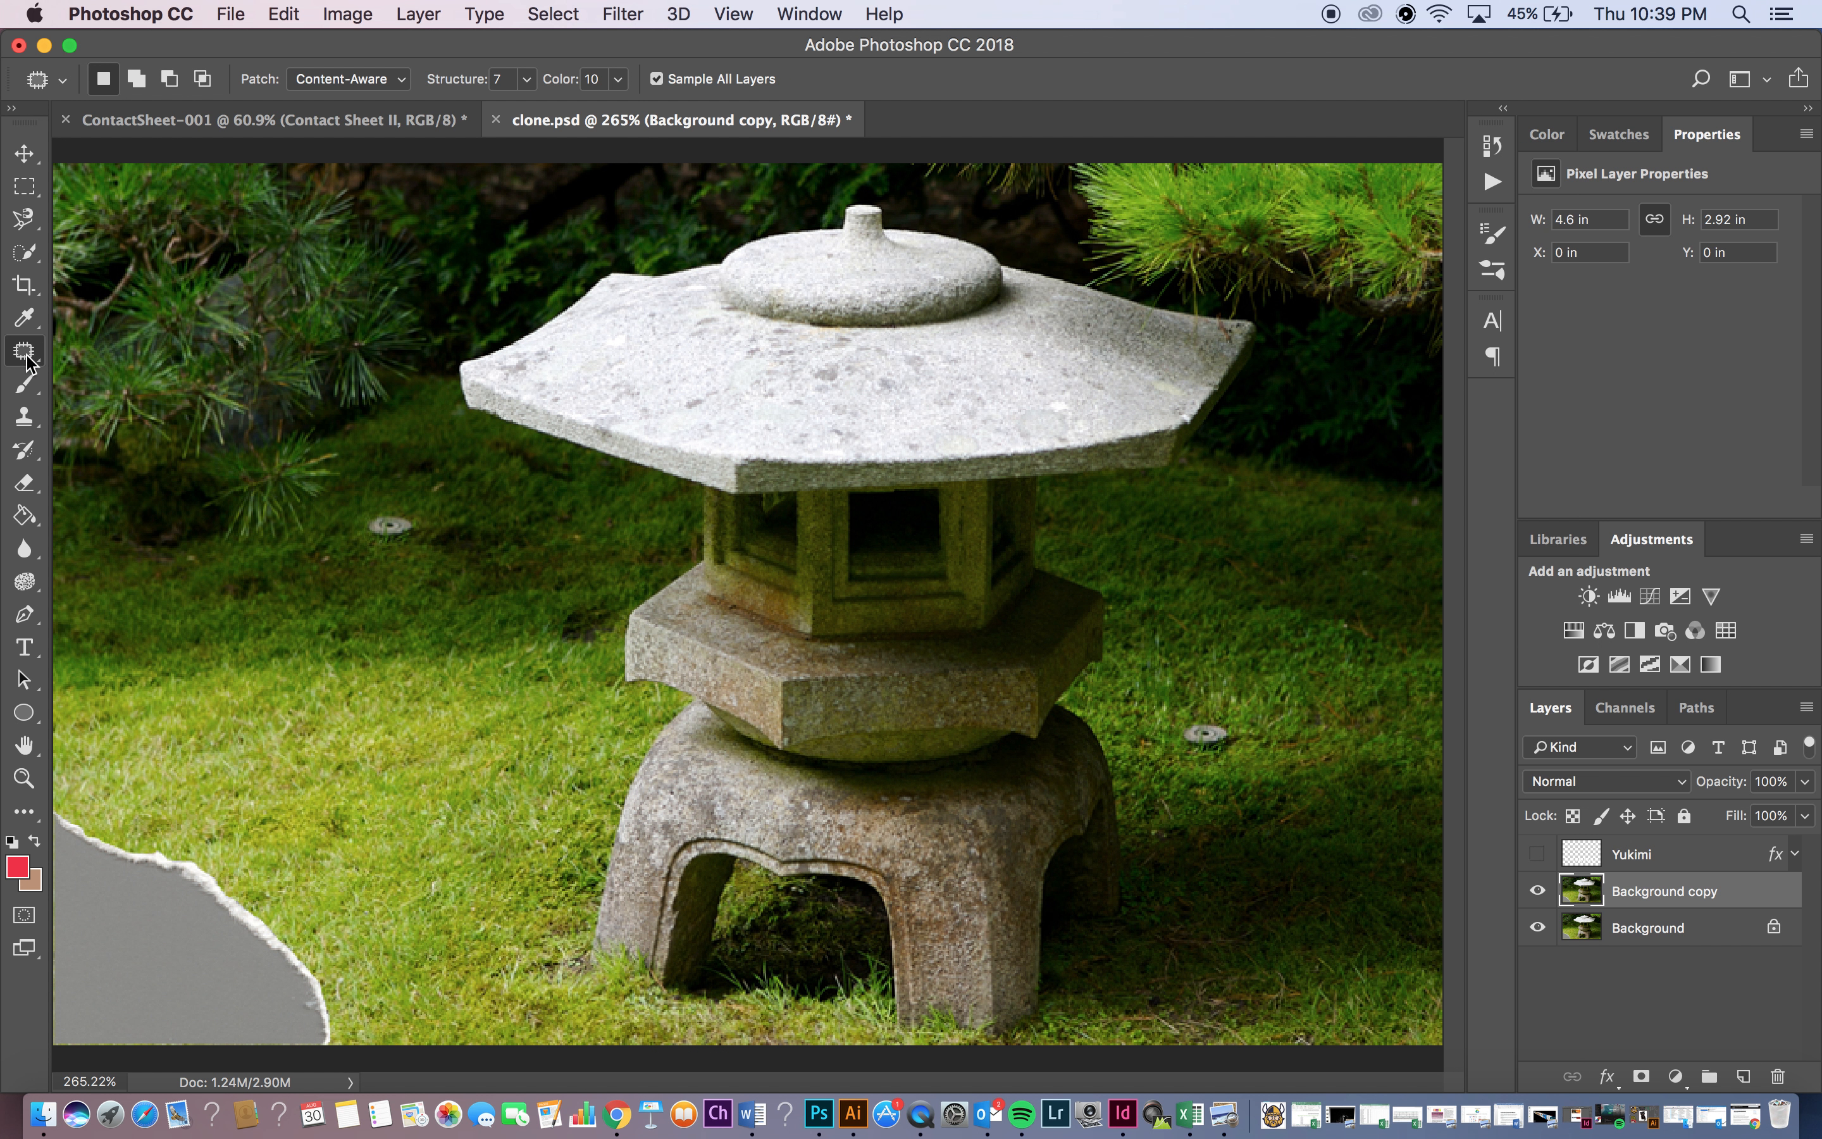
pyautogui.click(25, 422)
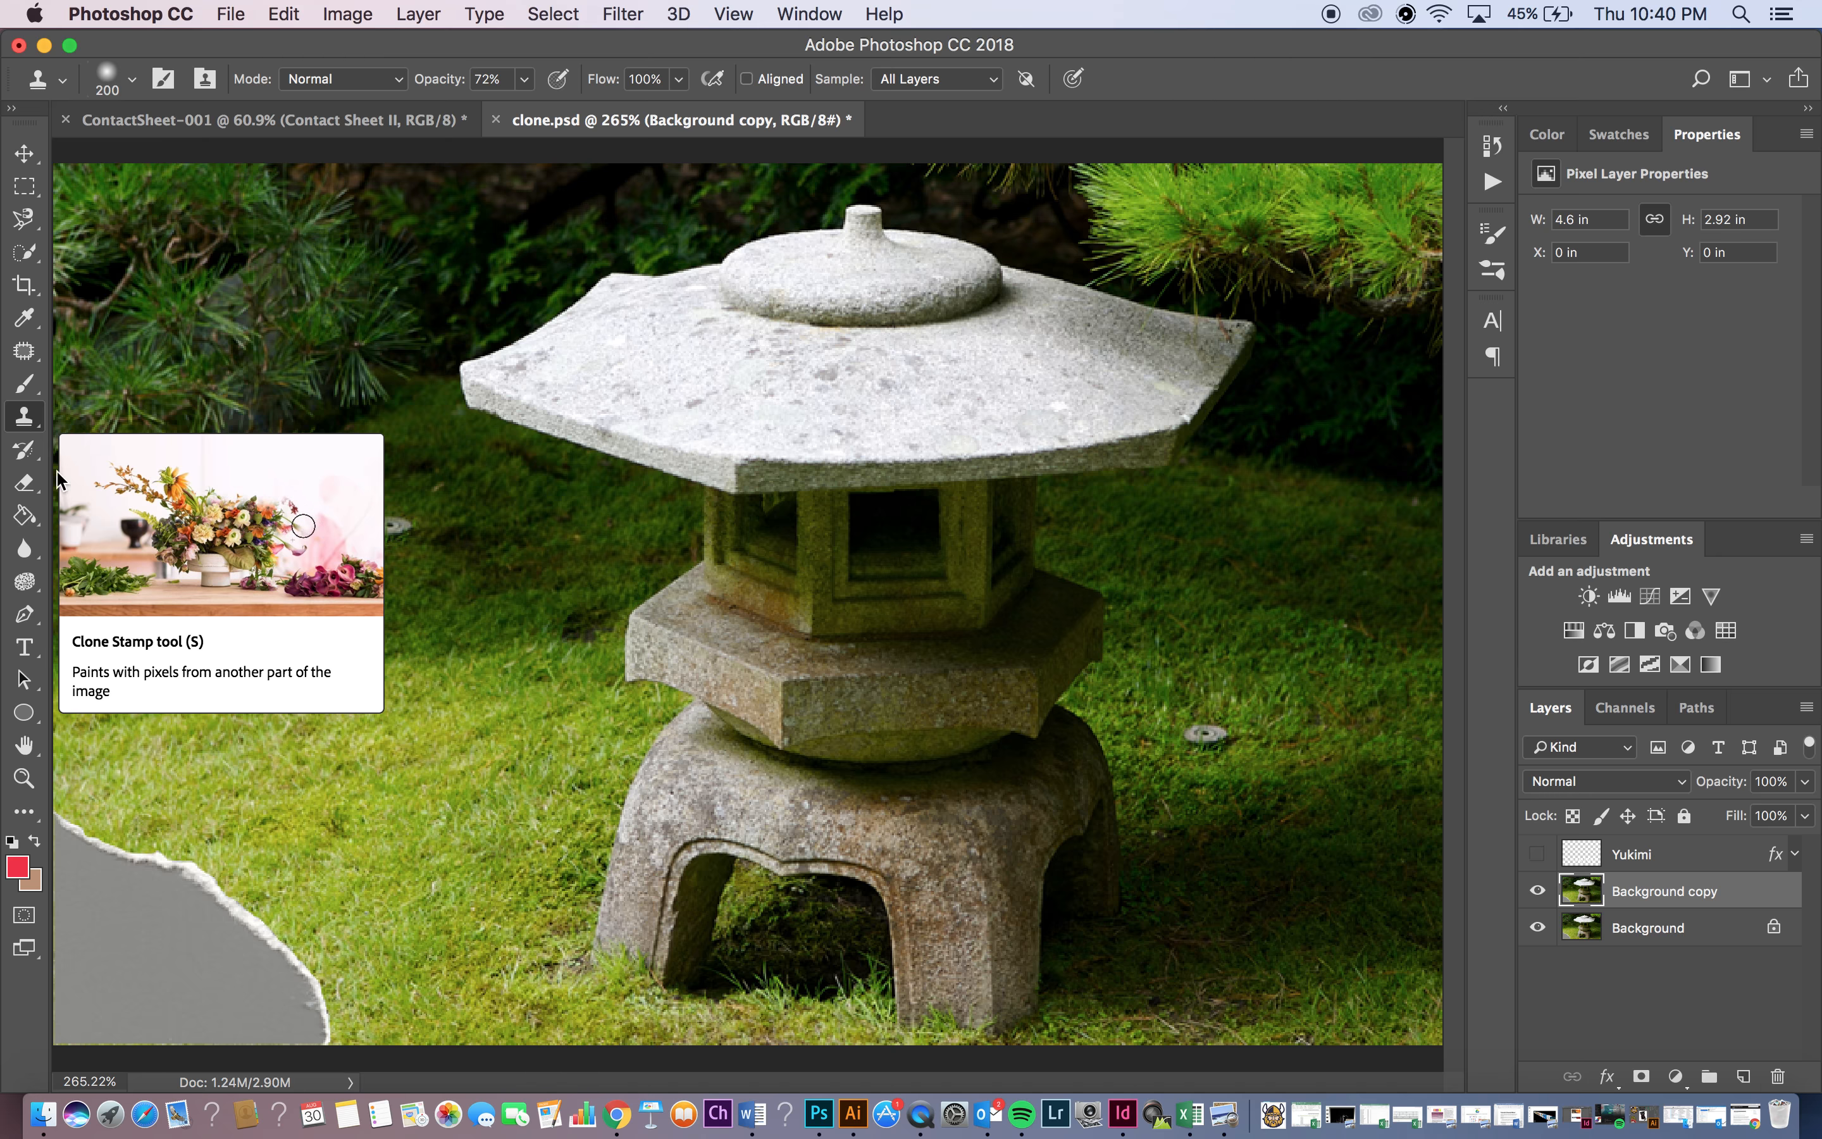
# Sample the nearby grass and clone it over the torn gray corner of the photo, enlarging the brush to 300.
pyautogui.keyDown('alt'); pyautogui.click(301, 750); pyautogui.keyUp('alt')
pyautogui.moveTo(293, 757)
pyautogui.mouseDown()
pyautogui.moveTo(166, 926)
pyautogui.moveTo(181, 913)
pyautogui.mouseUp()
pyautogui.press(']')
pyautogui.press(']')
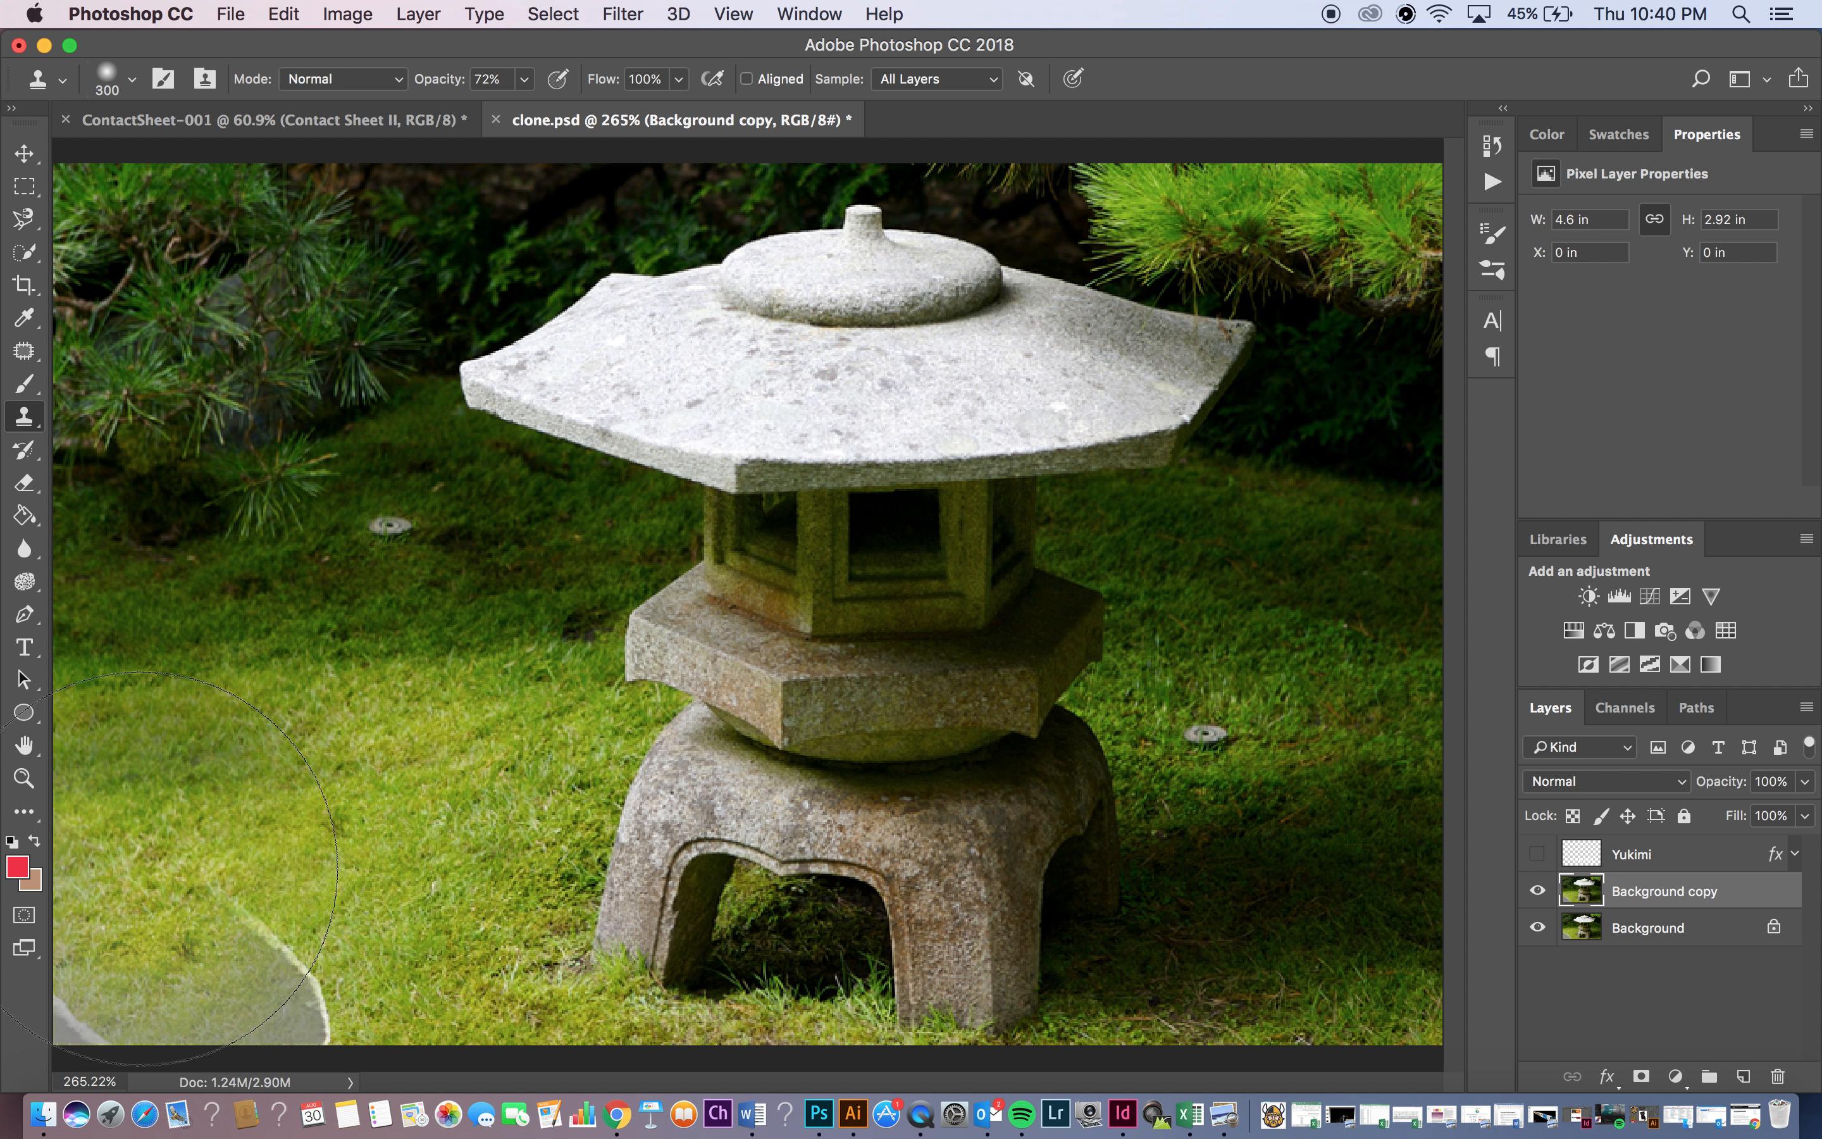
pyautogui.click(126, 850)
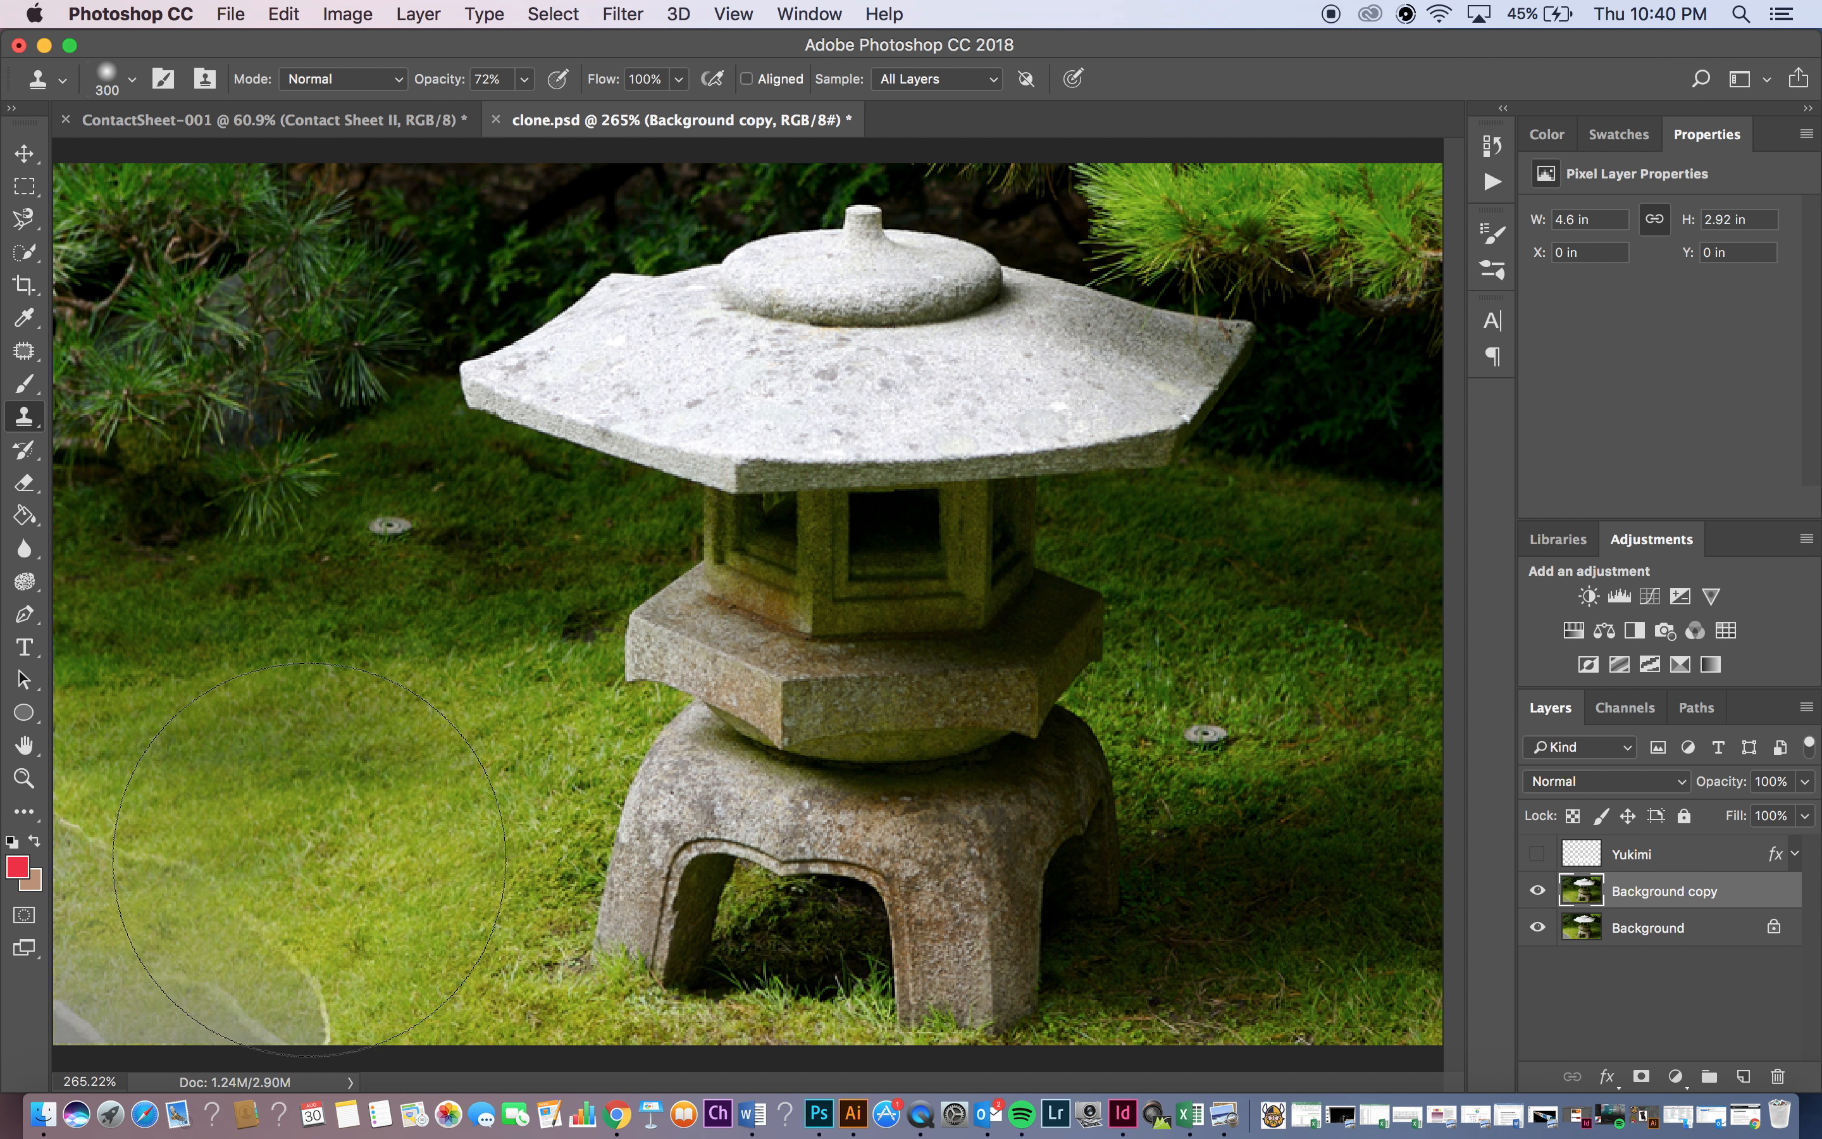
# Try cloning grass over the gray corner with the brush reduced to 125, and undo the stroke.
pyautogui.press('[')
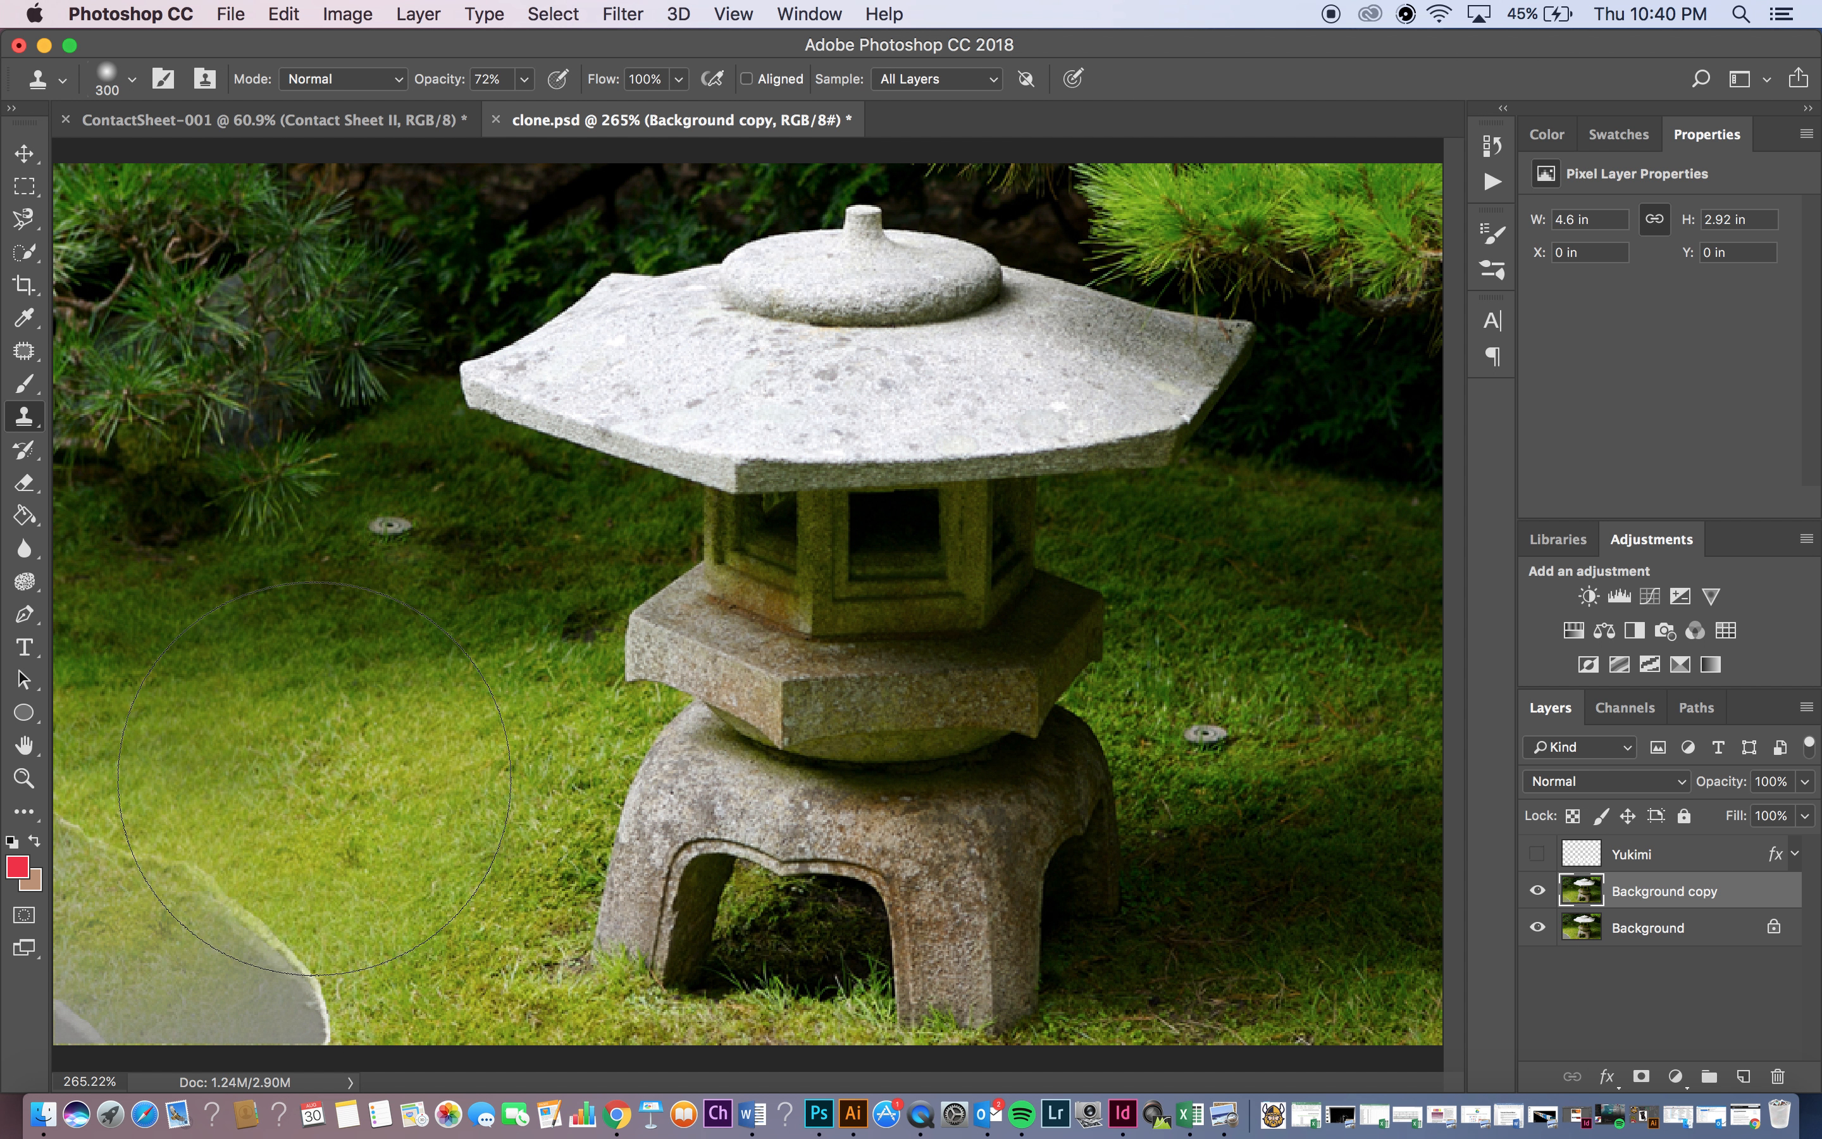
pyautogui.press('[')
pyautogui.press('[')
pyautogui.press('[')
pyautogui.press('[')
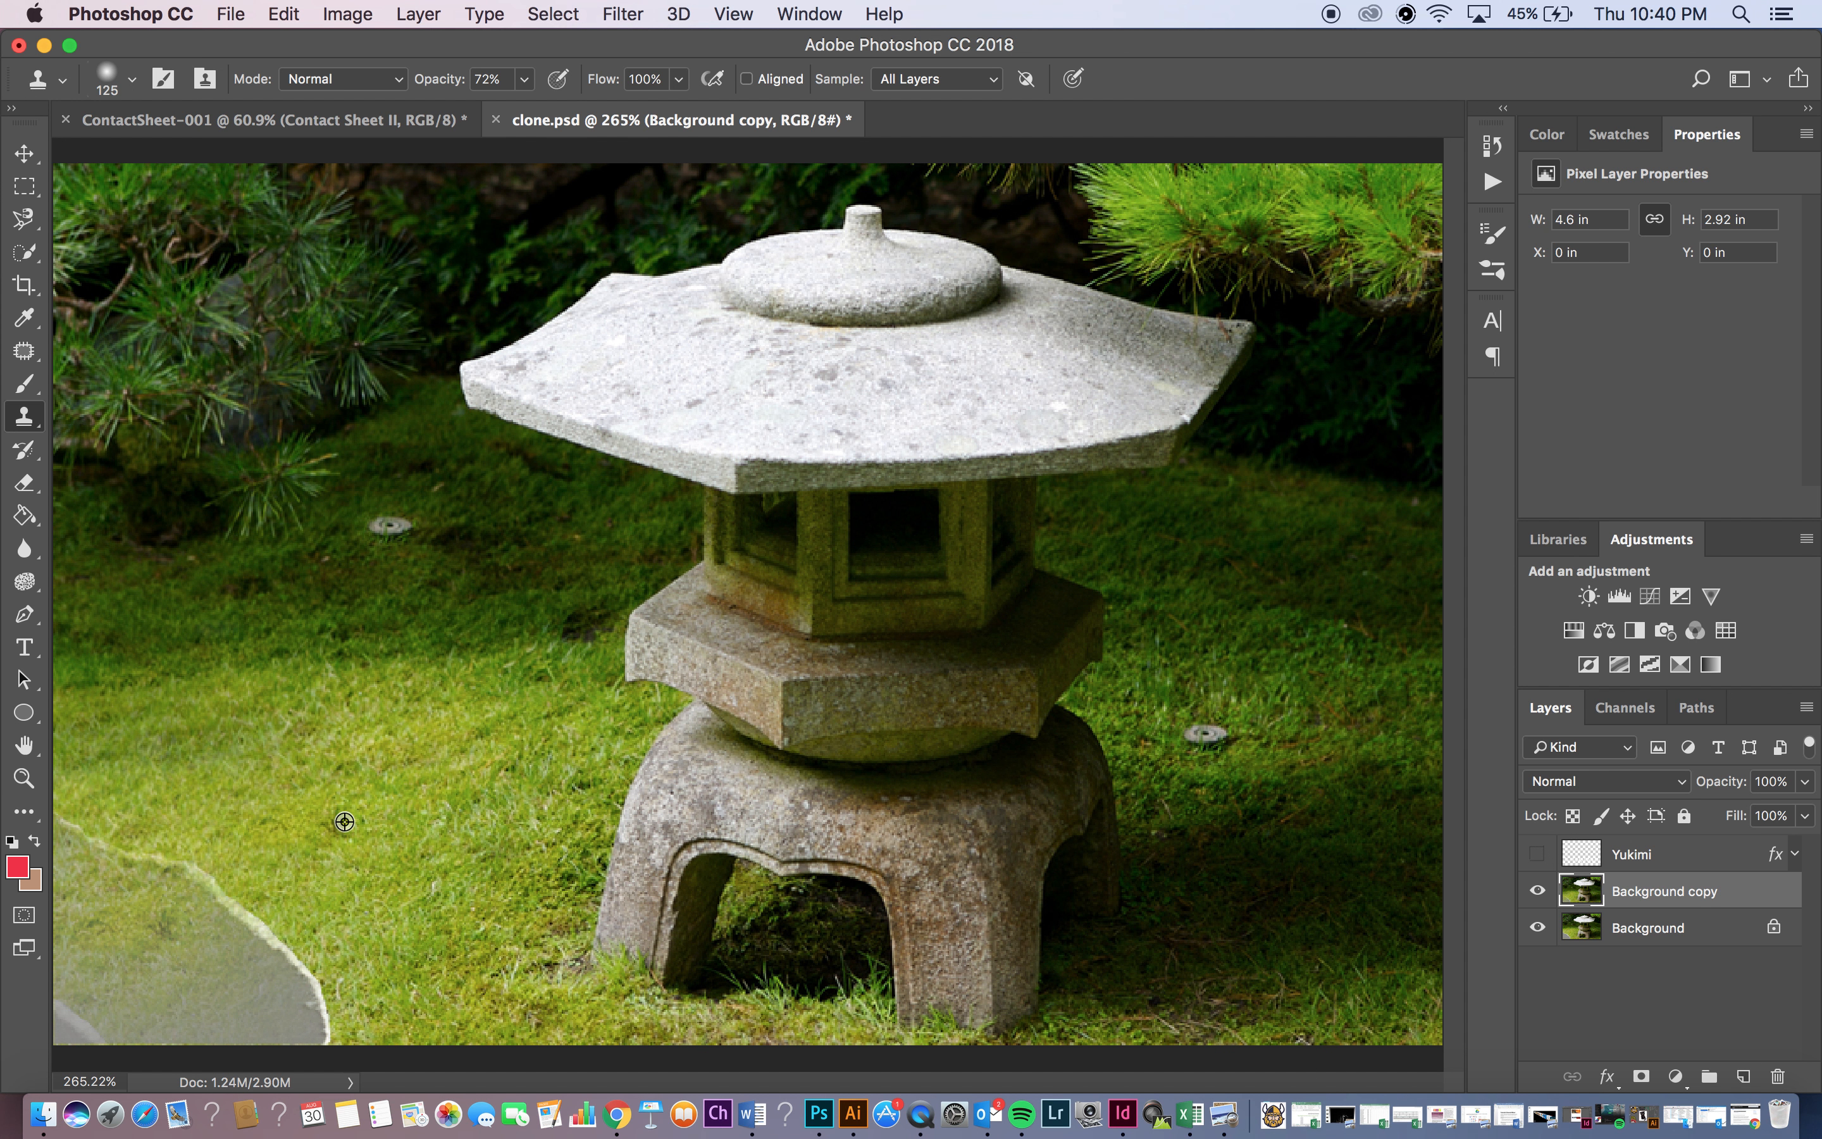
pyautogui.moveTo(344, 820); pyautogui.dragTo(157, 878)
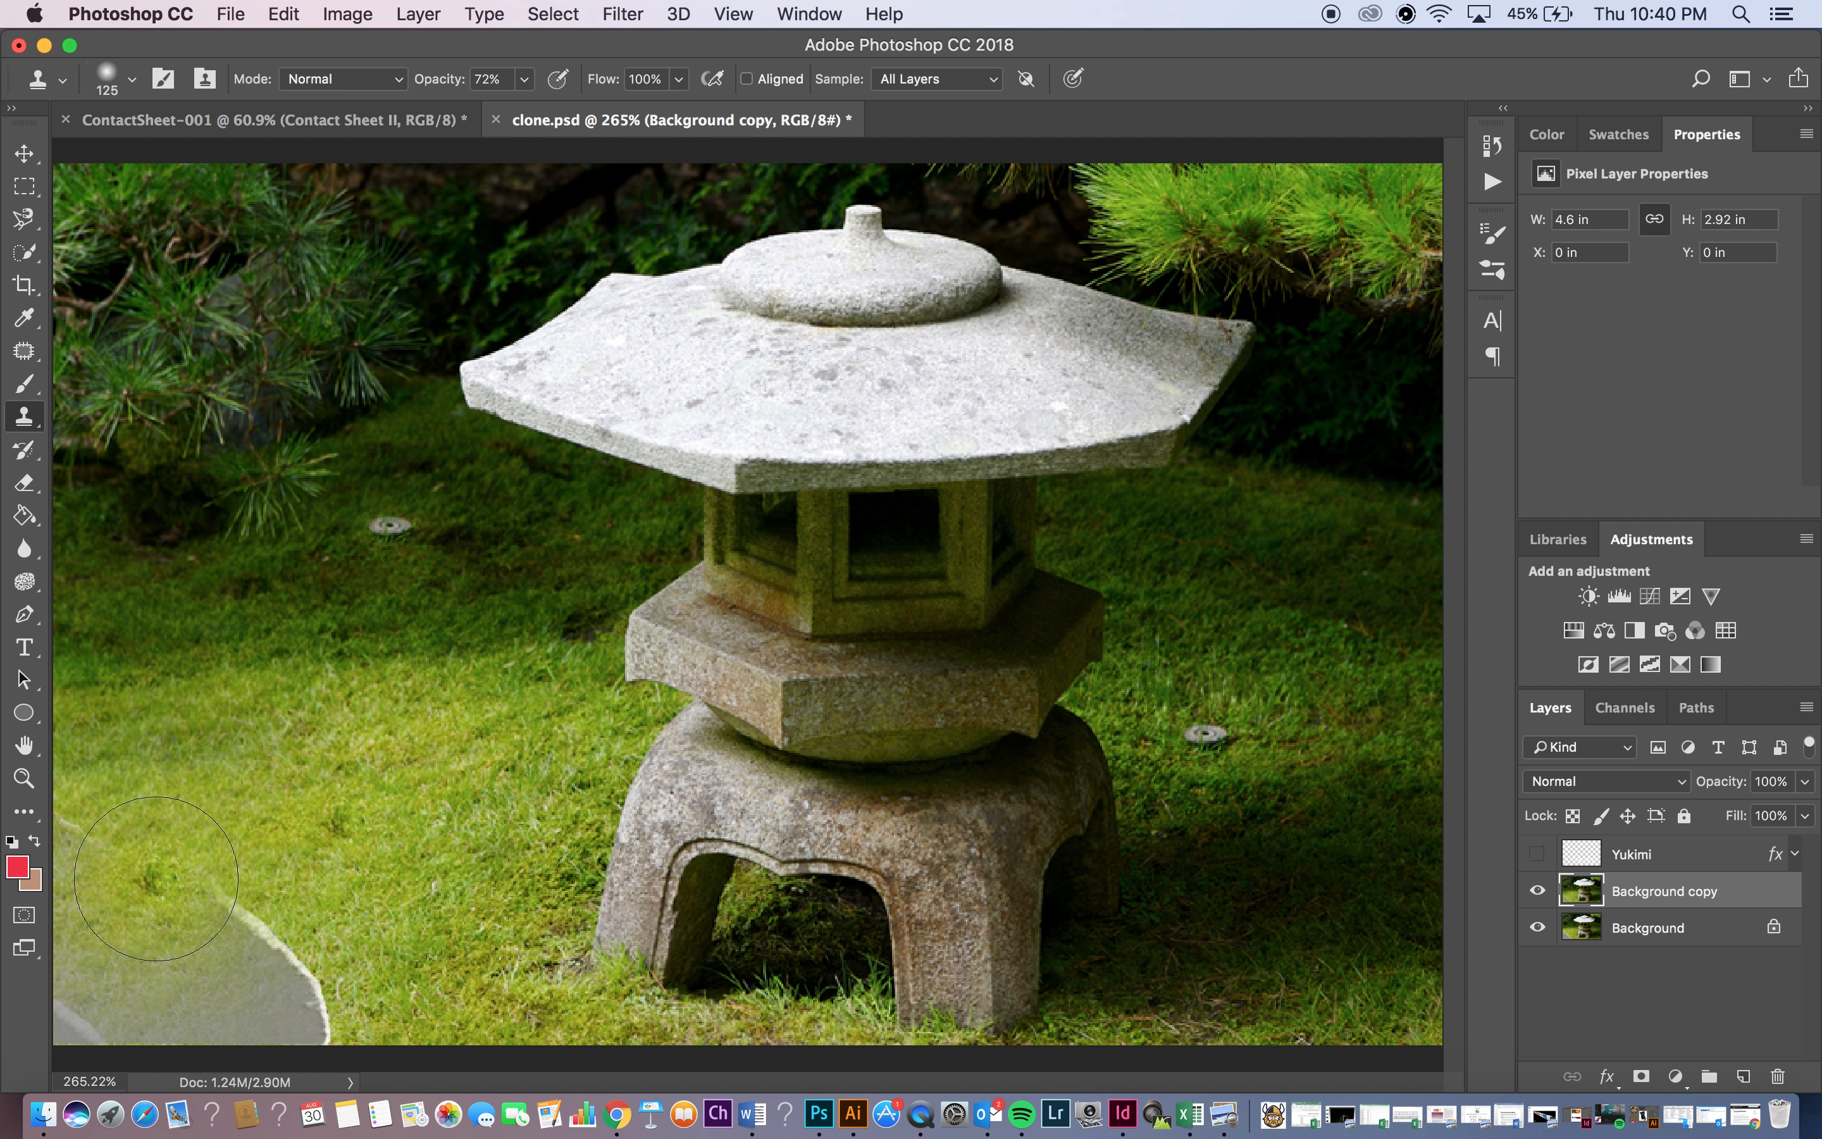
pyautogui.hotkey('ctrl', 'z')
# Raise the clone opacity to 98% and clone freshly sampled grass over the gray corner with a 250 brush.
pyautogui.click(527, 80)
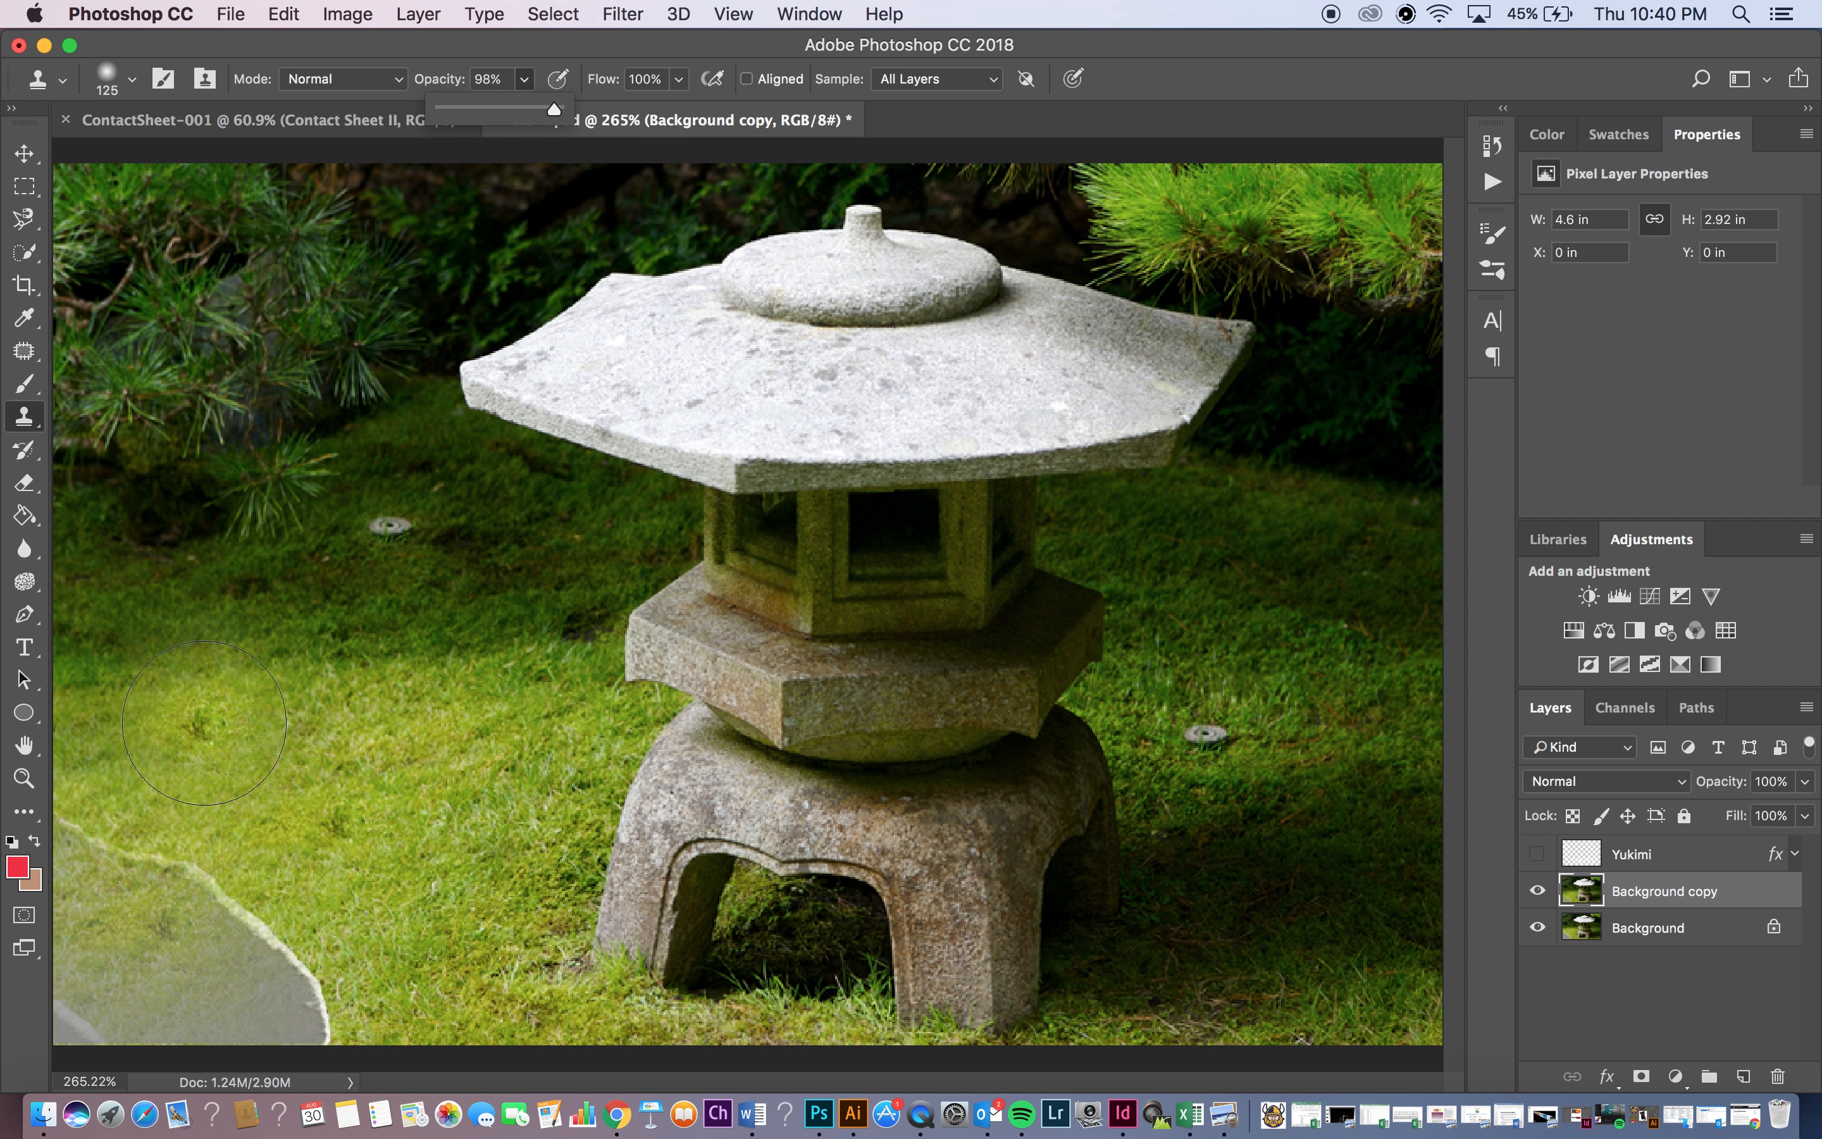
pyautogui.keyDown('alt'); pyautogui.click(305, 778); pyautogui.keyUp('alt')
pyautogui.press(']')
pyautogui.press(']')
pyautogui.press(']')
pyautogui.press(']')
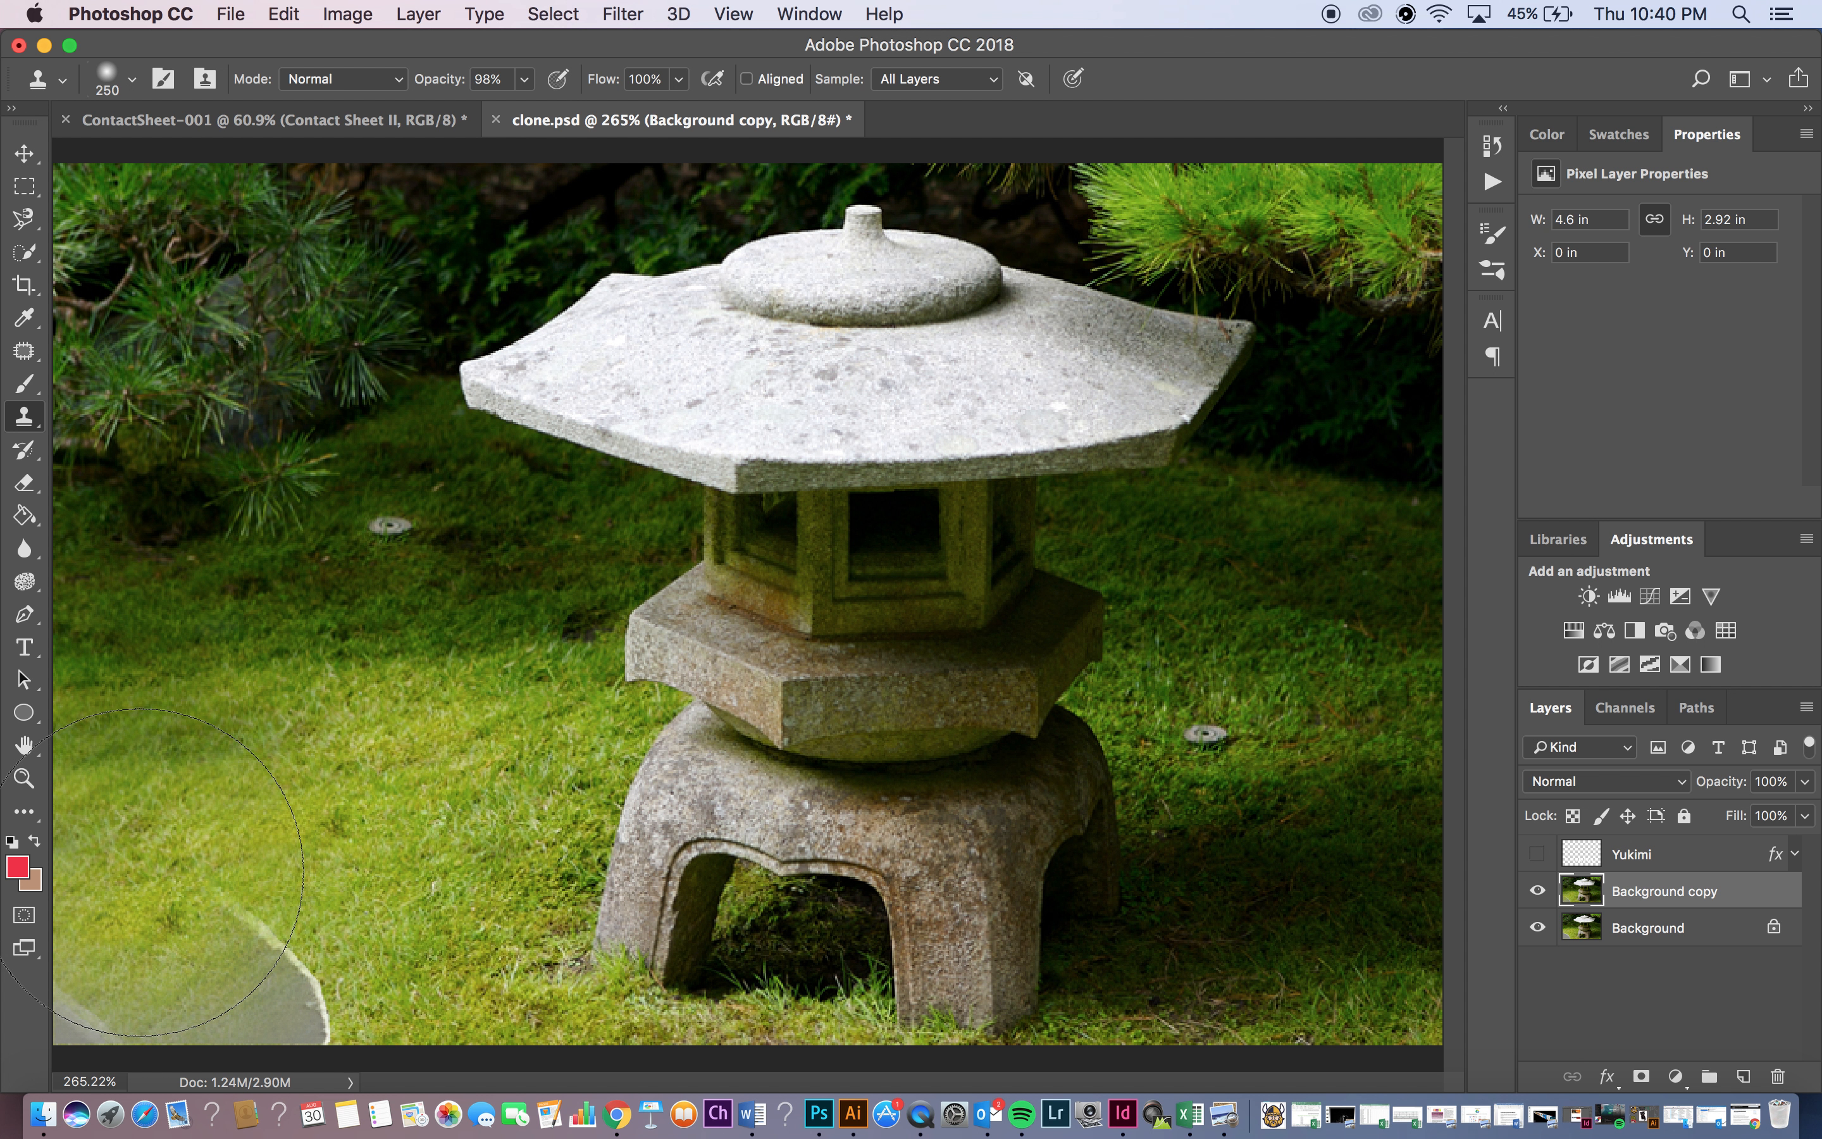
pyautogui.click(143, 872)
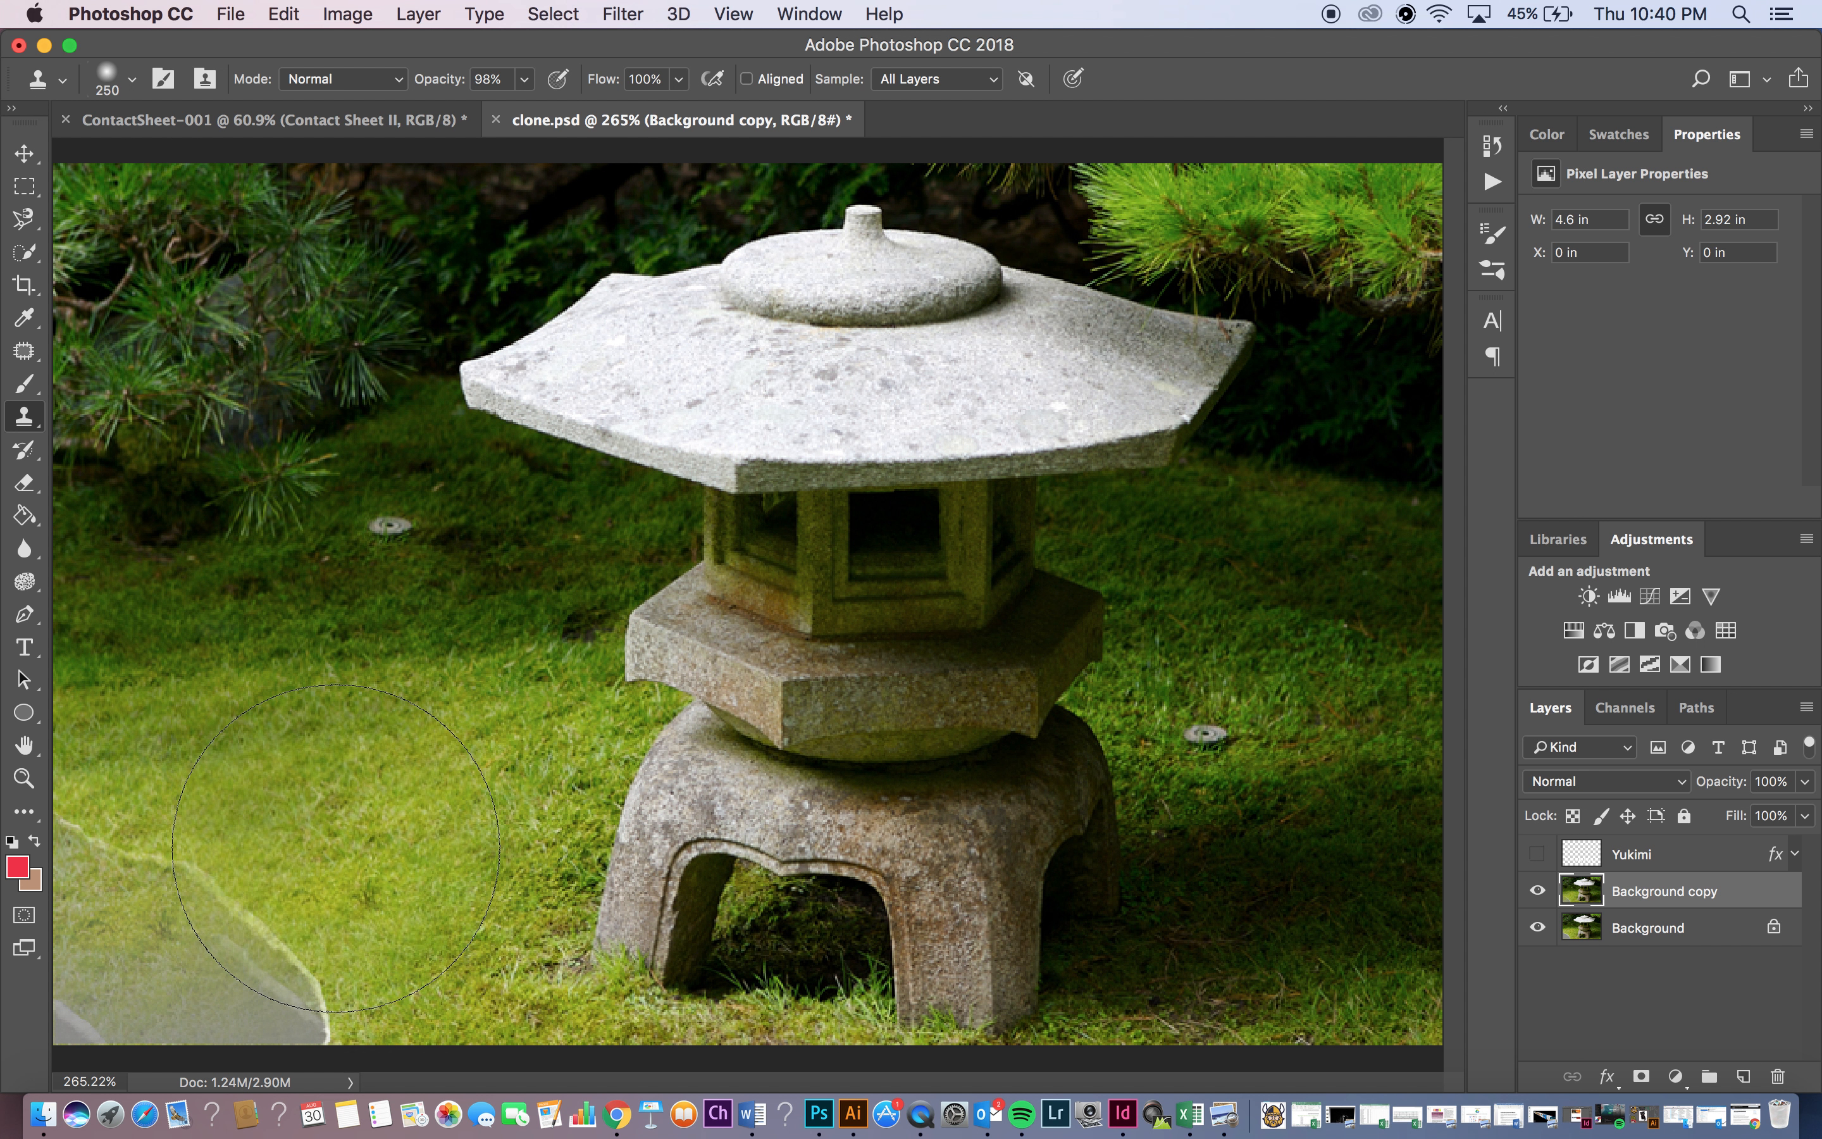
# Reduce the brush to 150, resample the grass and clone it down over the right part of the gray corner.
pyautogui.keyDown('alt'); pyautogui.click(359, 830); pyautogui.keyUp('alt')
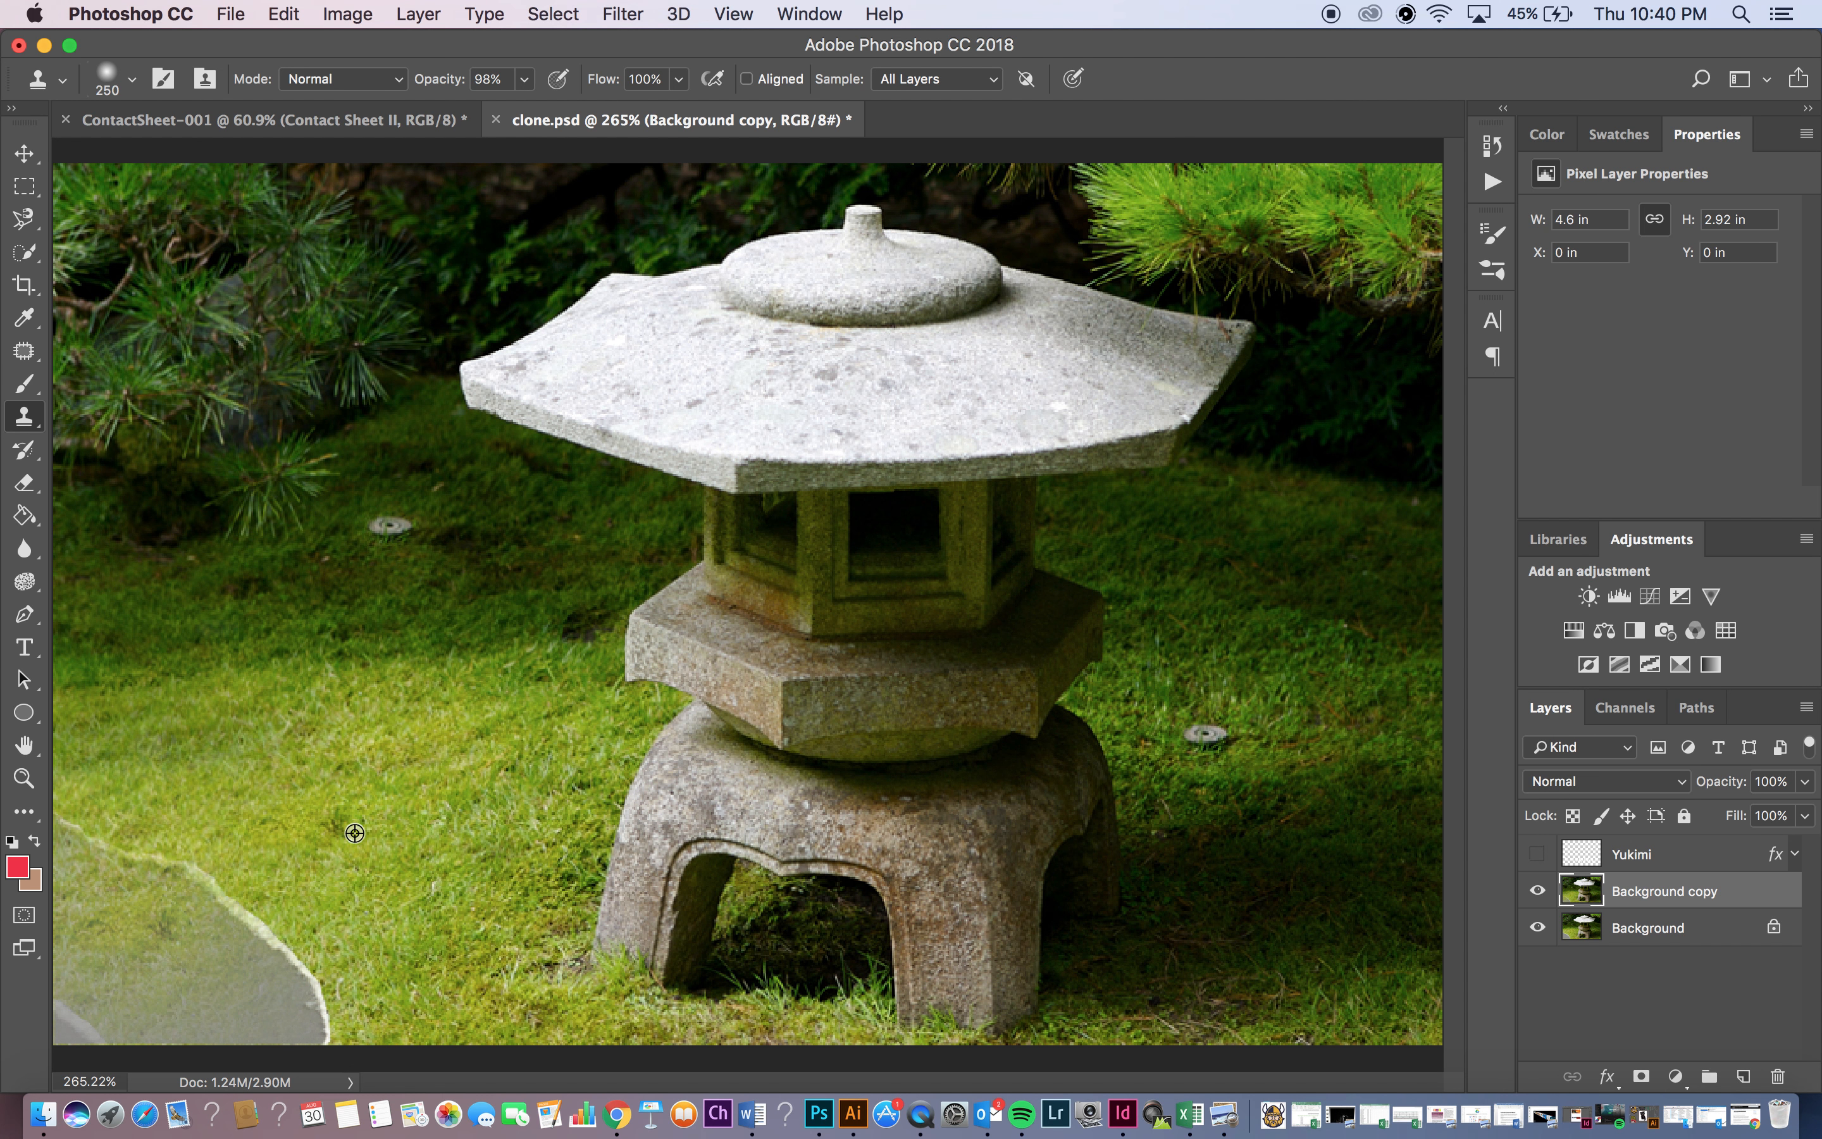
pyautogui.press('[')
pyautogui.press('[')
pyautogui.press('[')
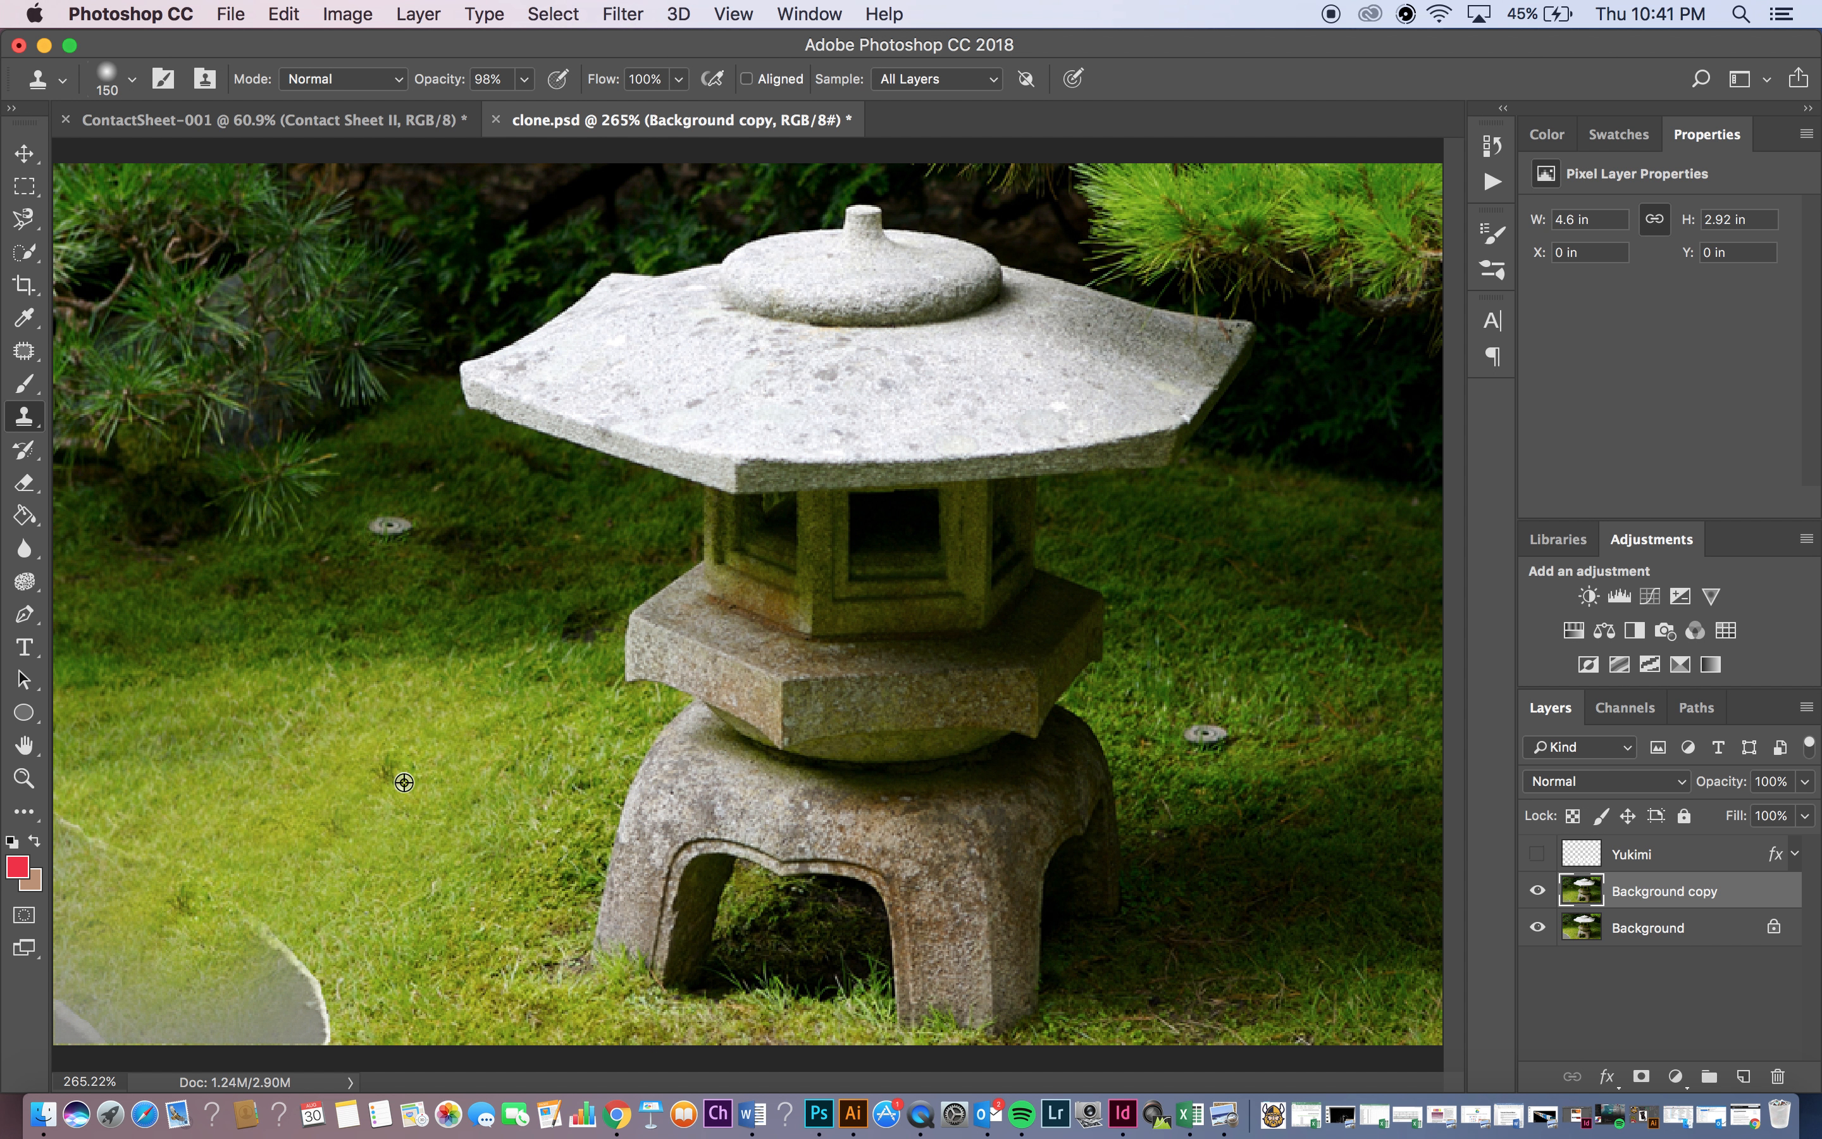
pyautogui.keyDown('alt'); pyautogui.click(280, 784); pyautogui.keyUp('alt')
pyautogui.moveTo(269, 836); pyautogui.dragTo(273, 961)
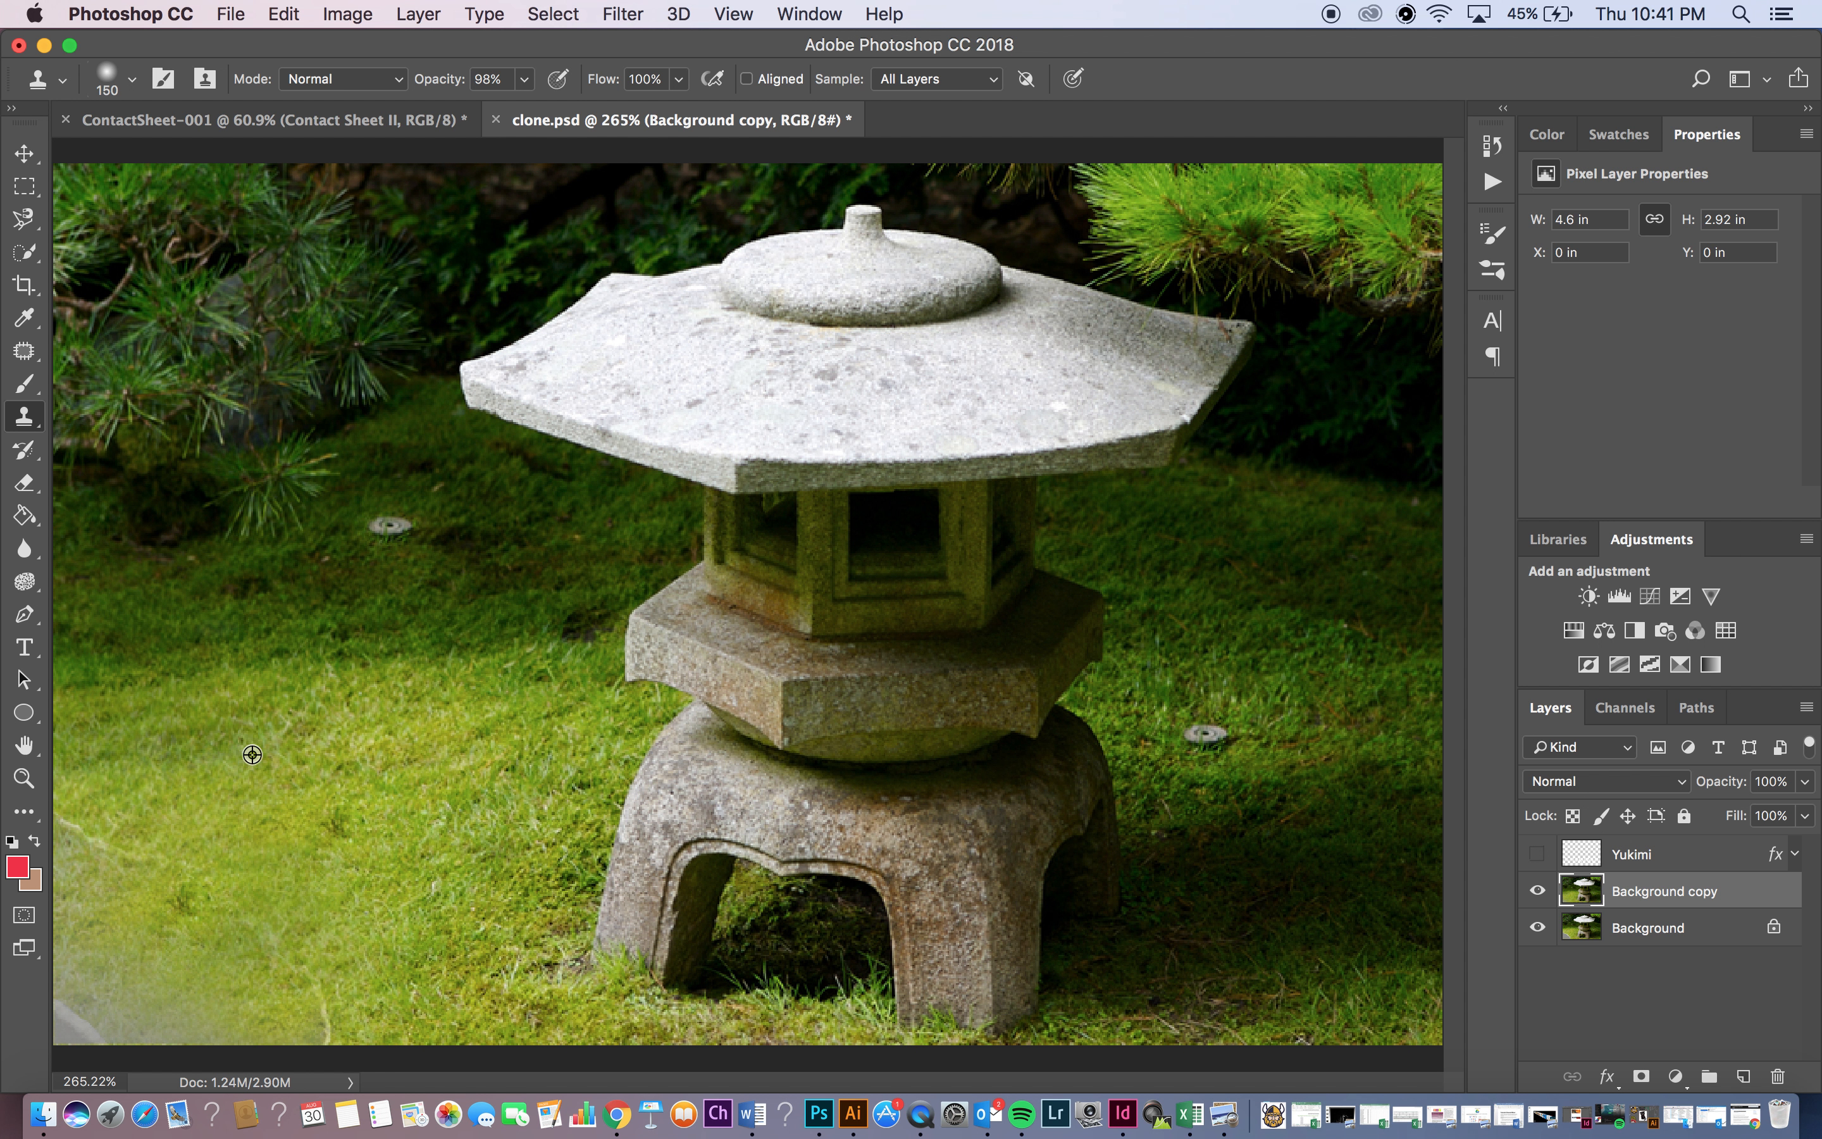
# Resample the grass and clone it over the torn area's right edge down to the photo's bottom border.
pyautogui.keyDown('alt'); pyautogui.click(259, 781); pyautogui.keyUp('alt')
pyautogui.moveTo(308, 931); pyautogui.dragTo(333, 1036)
pyautogui.click(326, 1036)
pyautogui.click(326, 1034)
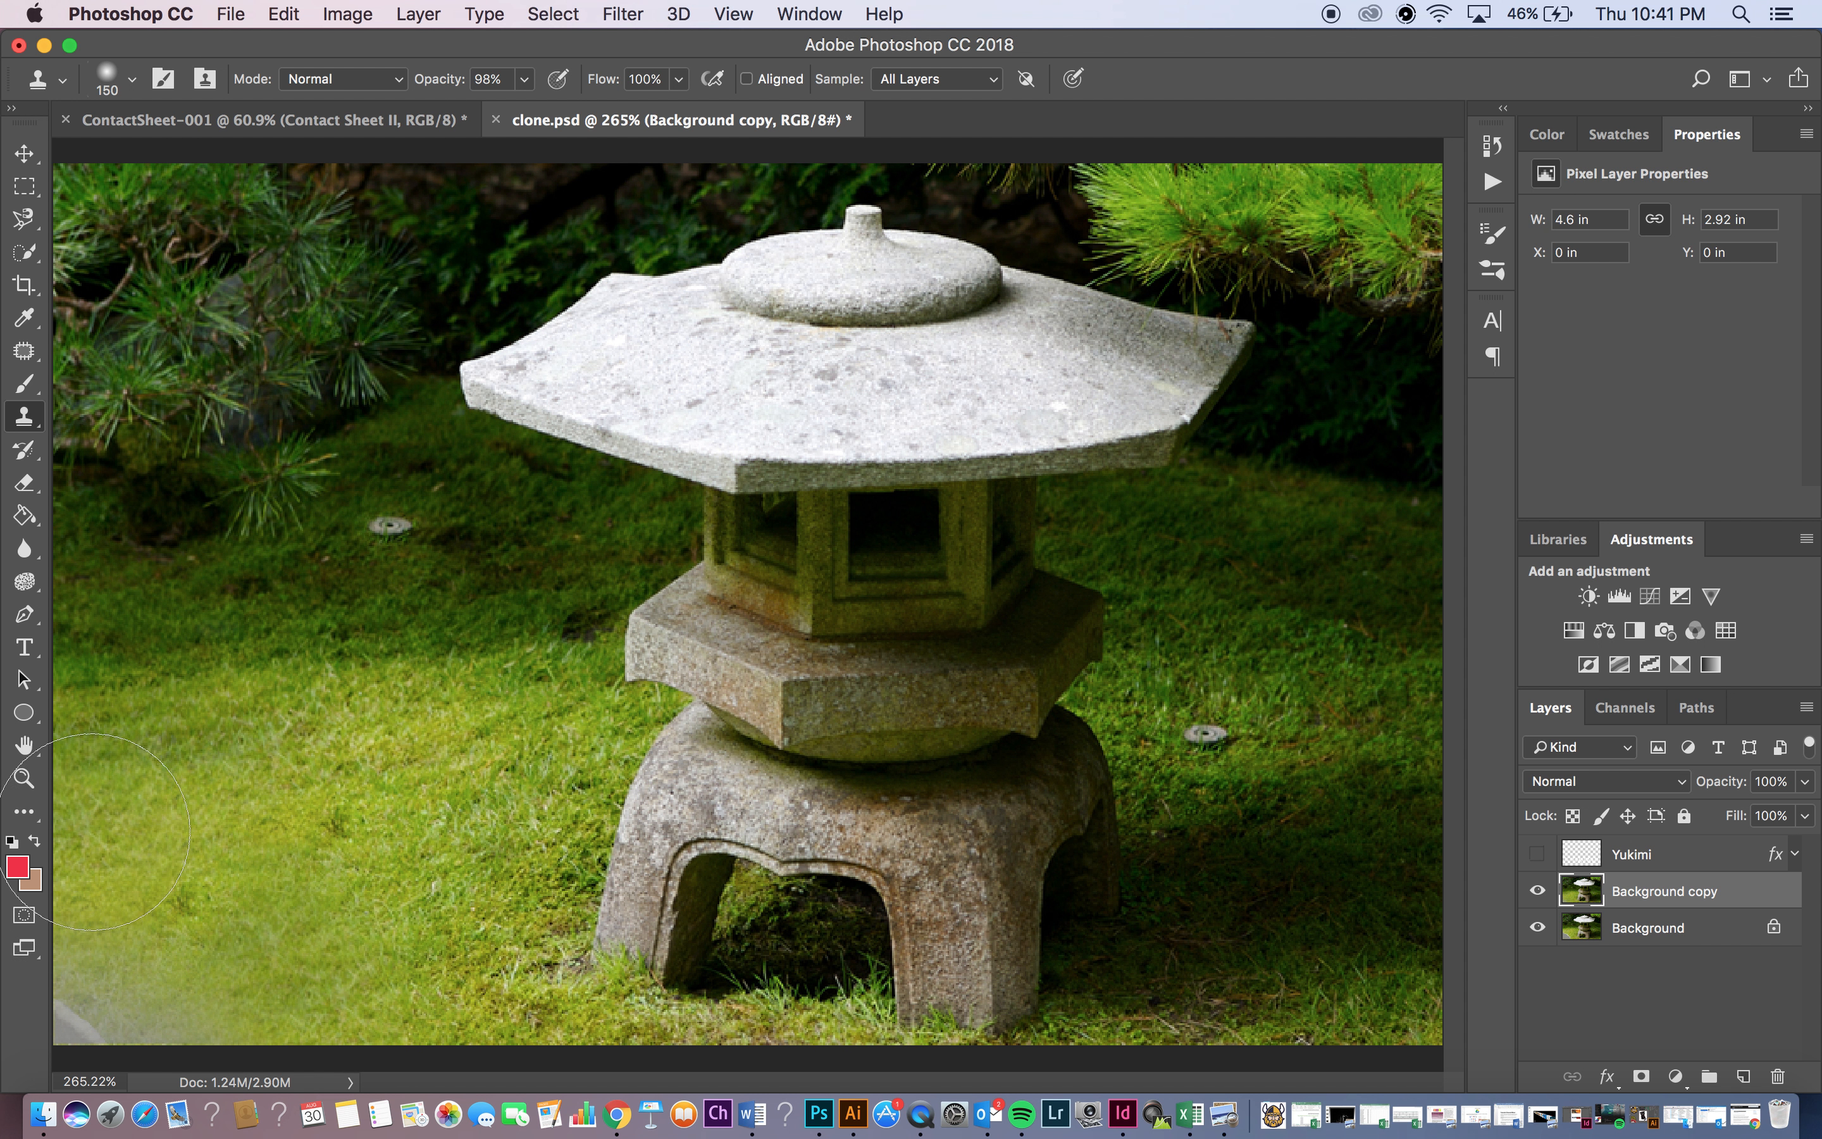
# Clone sampled grass over the remaining gray at the photo's lower-left corner and along its left border.
pyautogui.keyDown('alt'); pyautogui.click(282, 780); pyautogui.keyUp('alt')
pyautogui.moveTo(128, 950); pyautogui.dragTo(83, 999)
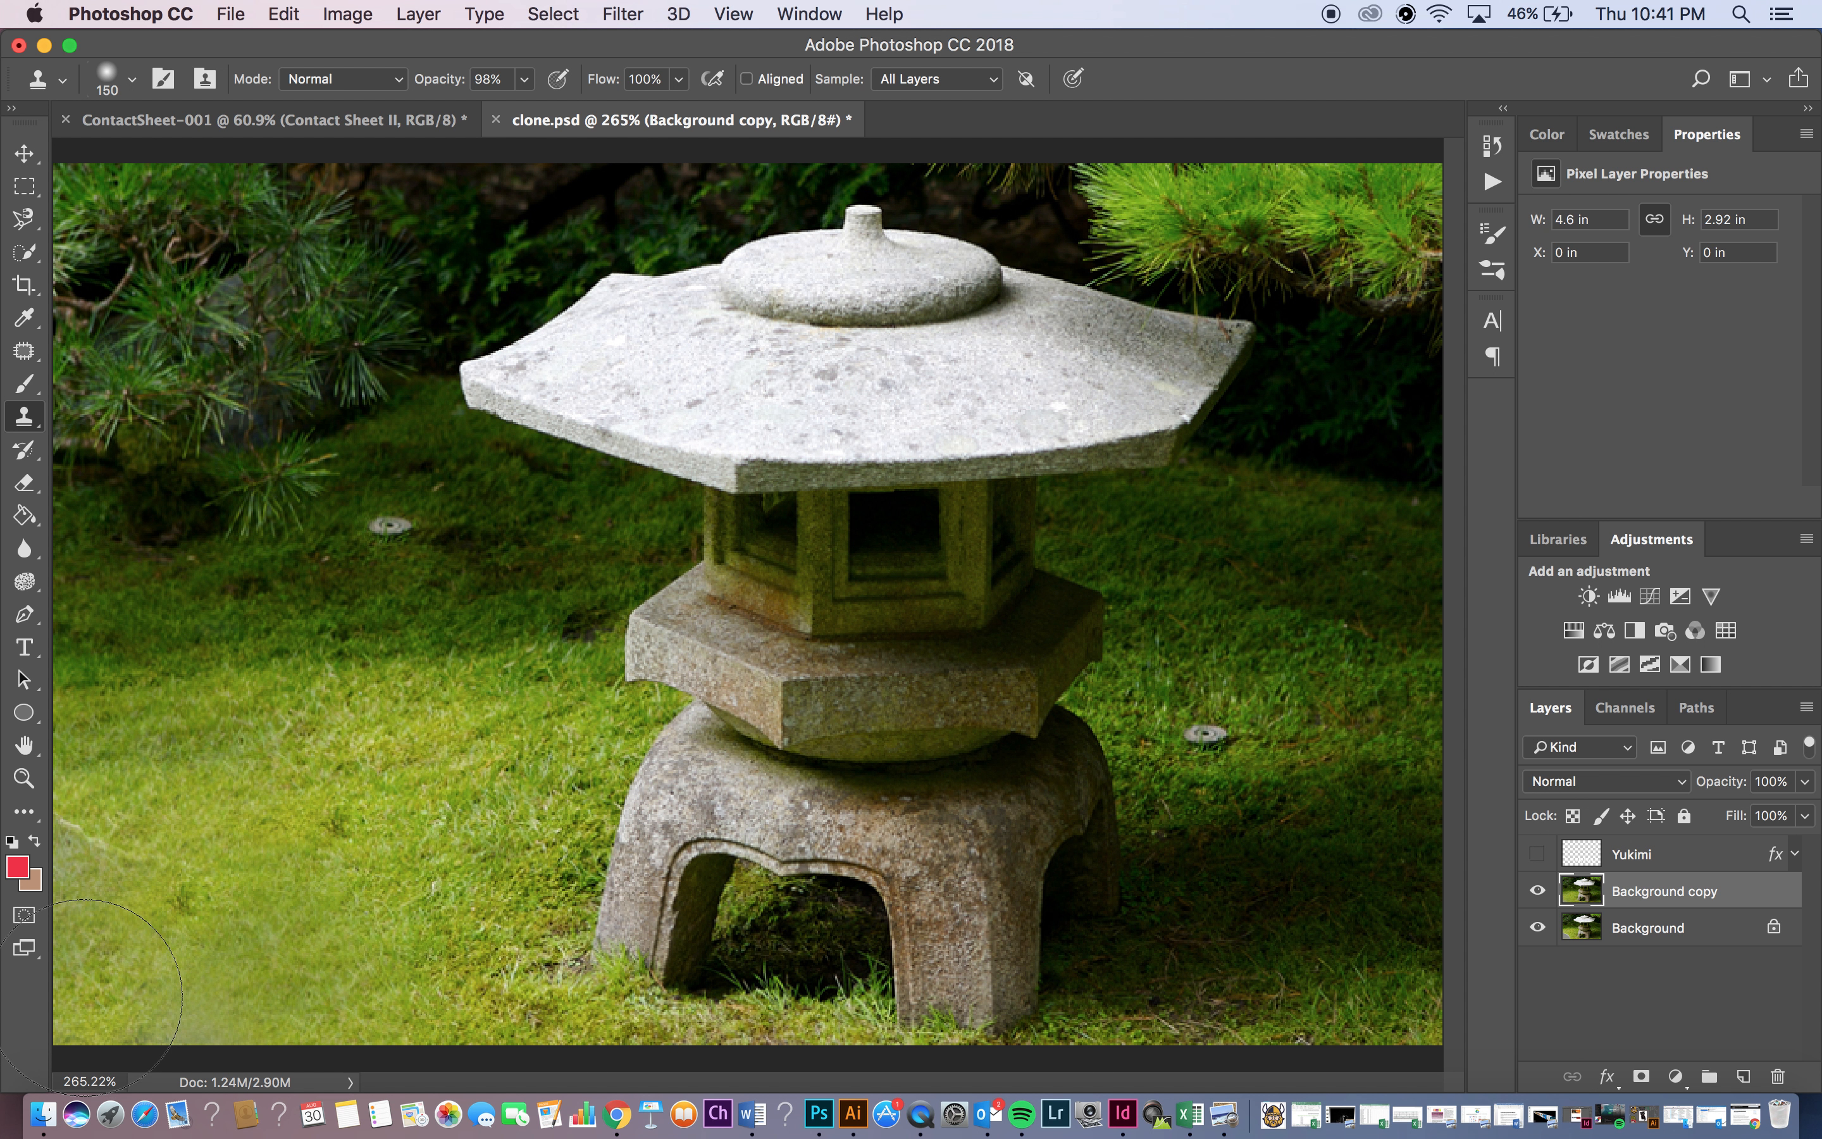
pyautogui.click(86, 1000)
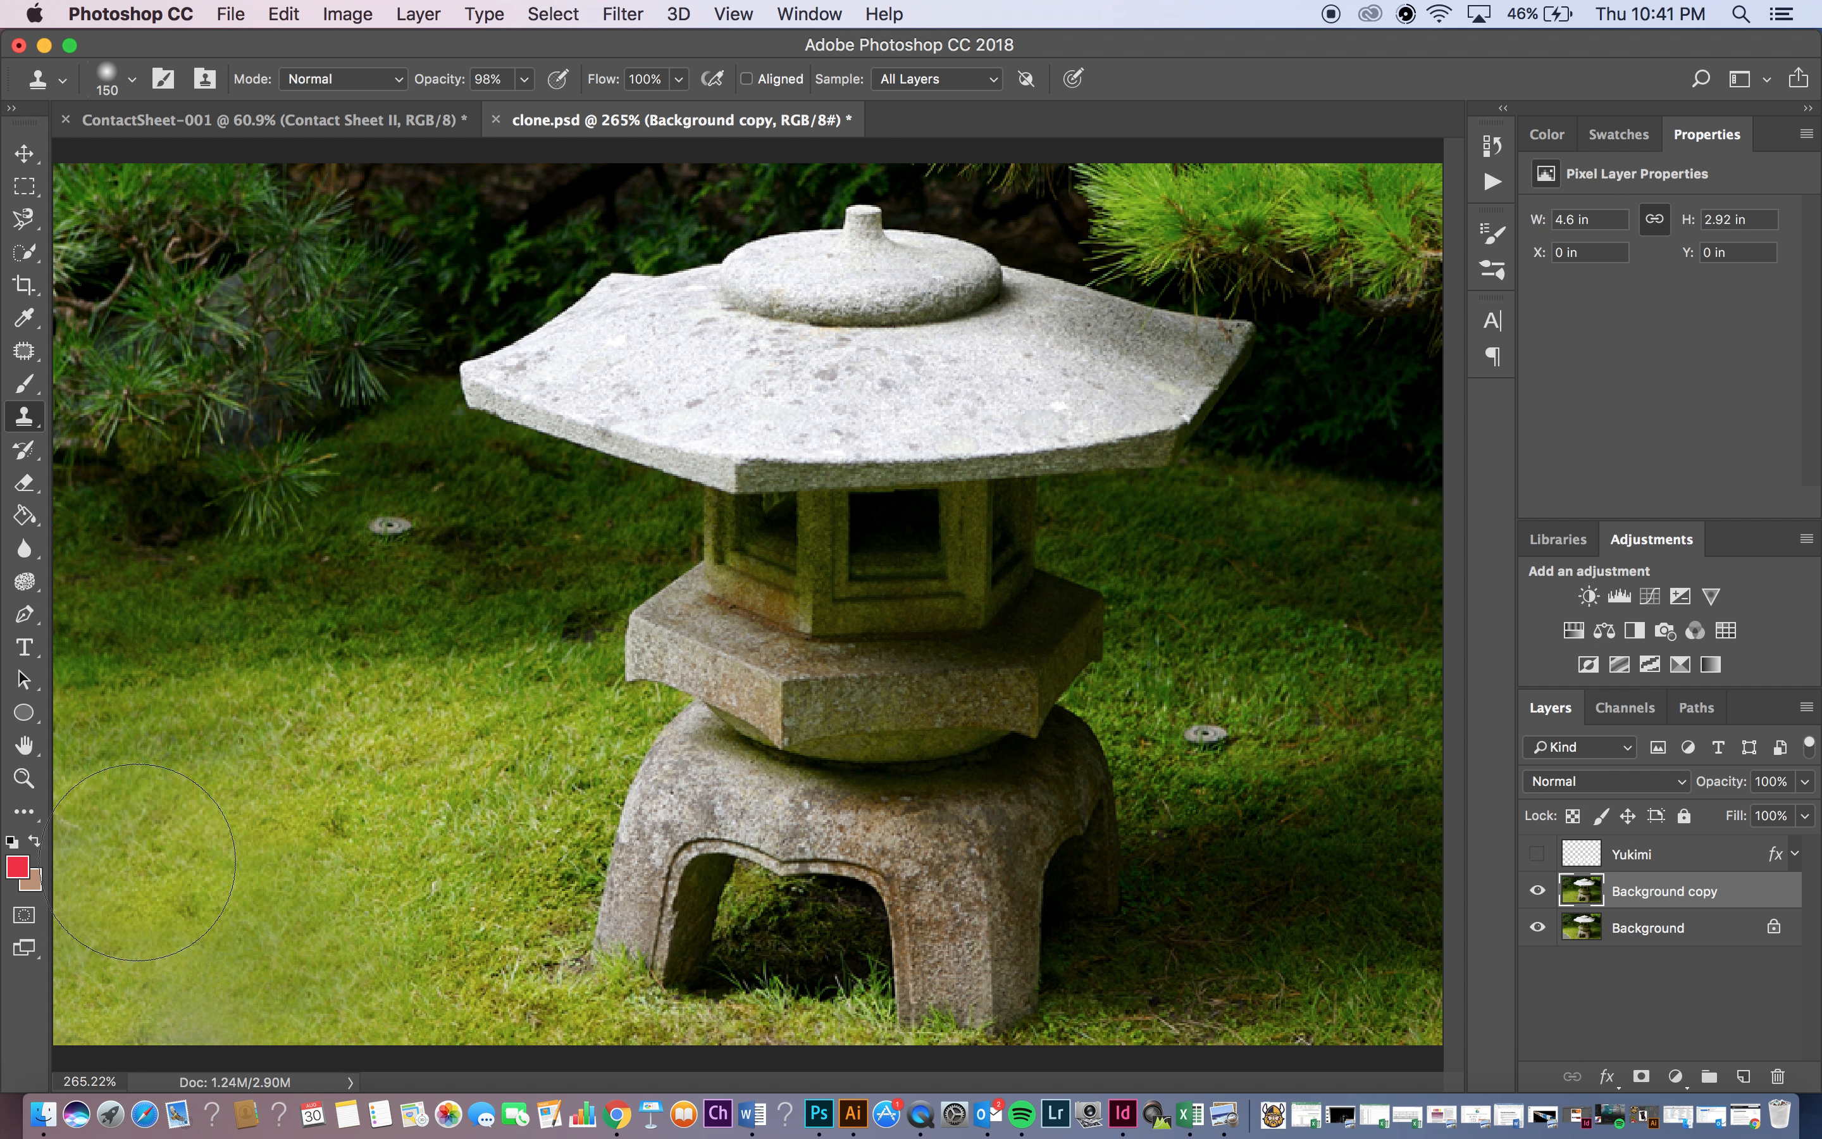
pyautogui.keyDown('alt'); pyautogui.click(106, 827); pyautogui.keyUp('alt')
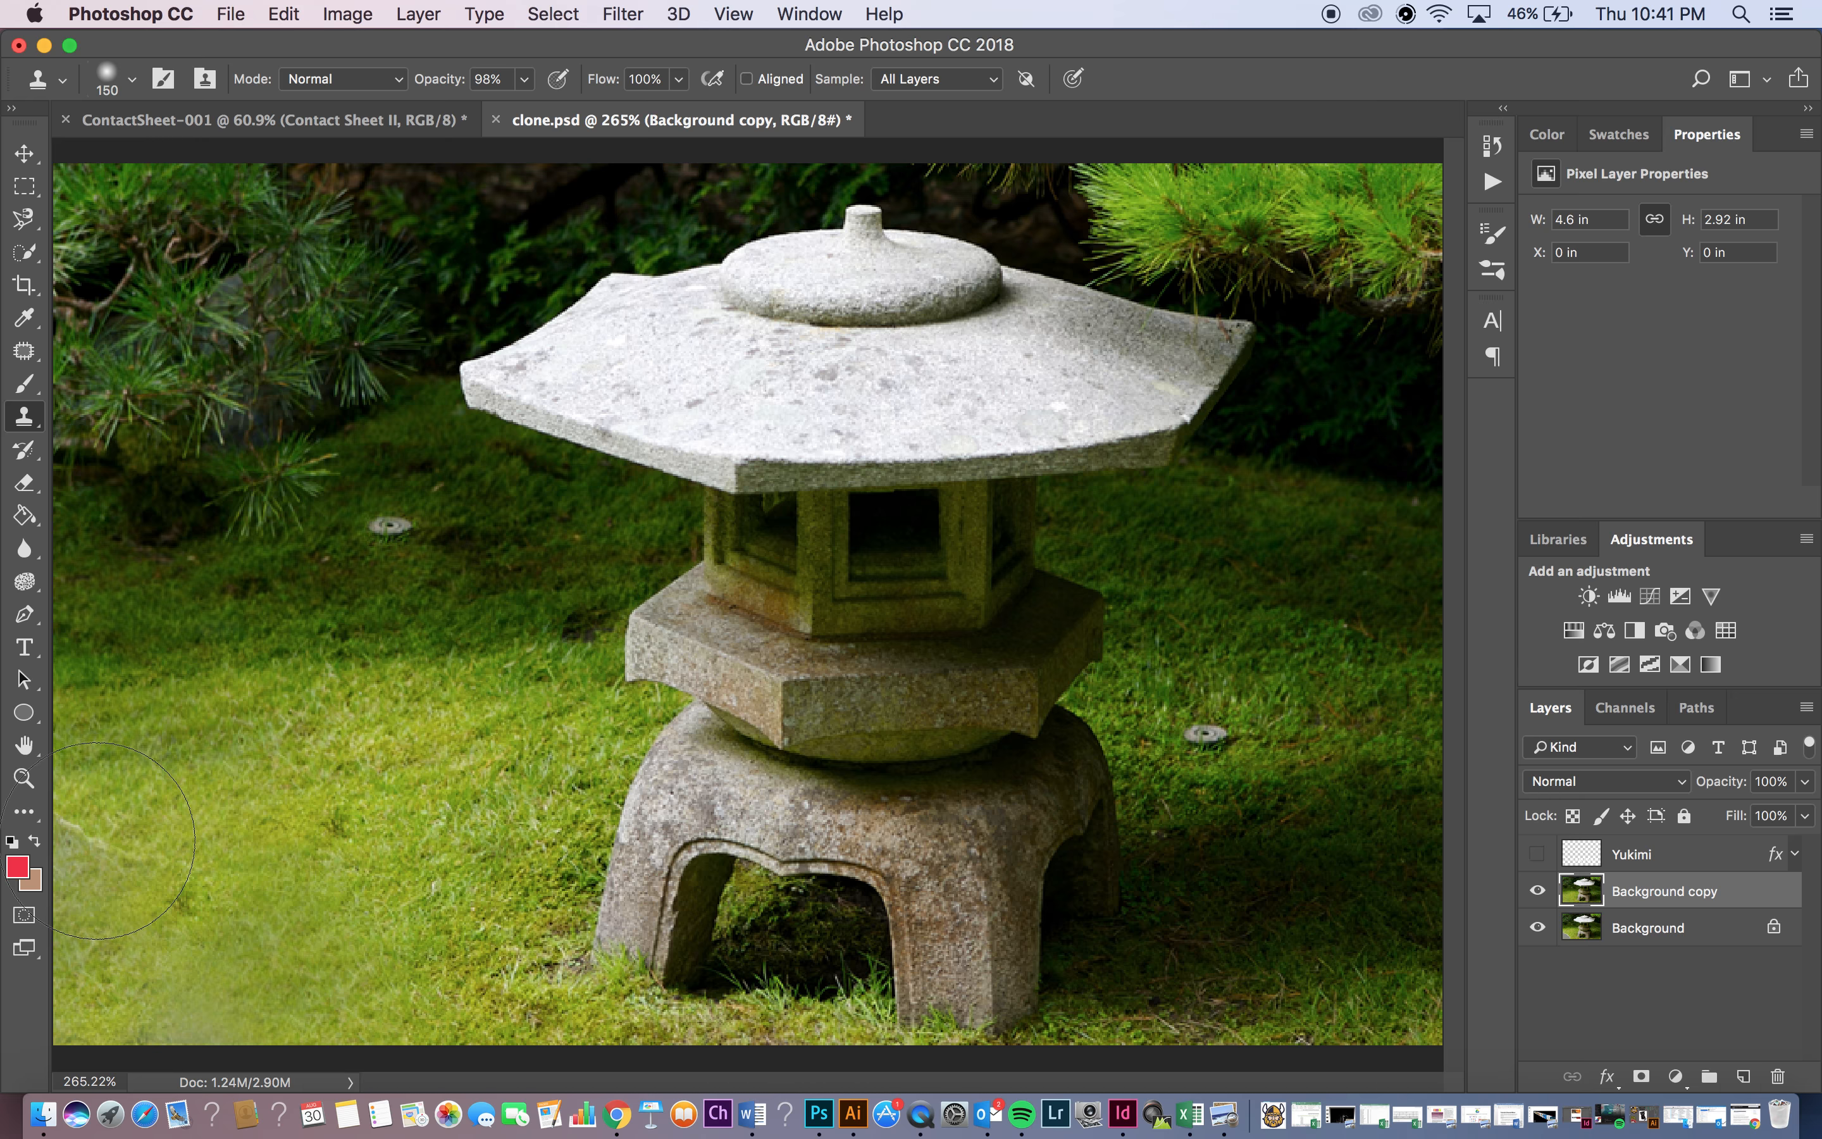
pyautogui.moveTo(99, 850)
pyautogui.mouseDown()
pyautogui.moveTo(75, 865)
pyautogui.moveTo(293, 922)
pyautogui.moveTo(345, 908)
pyautogui.moveTo(443, 948)
pyautogui.moveTo(434, 988)
pyautogui.mouseUp()
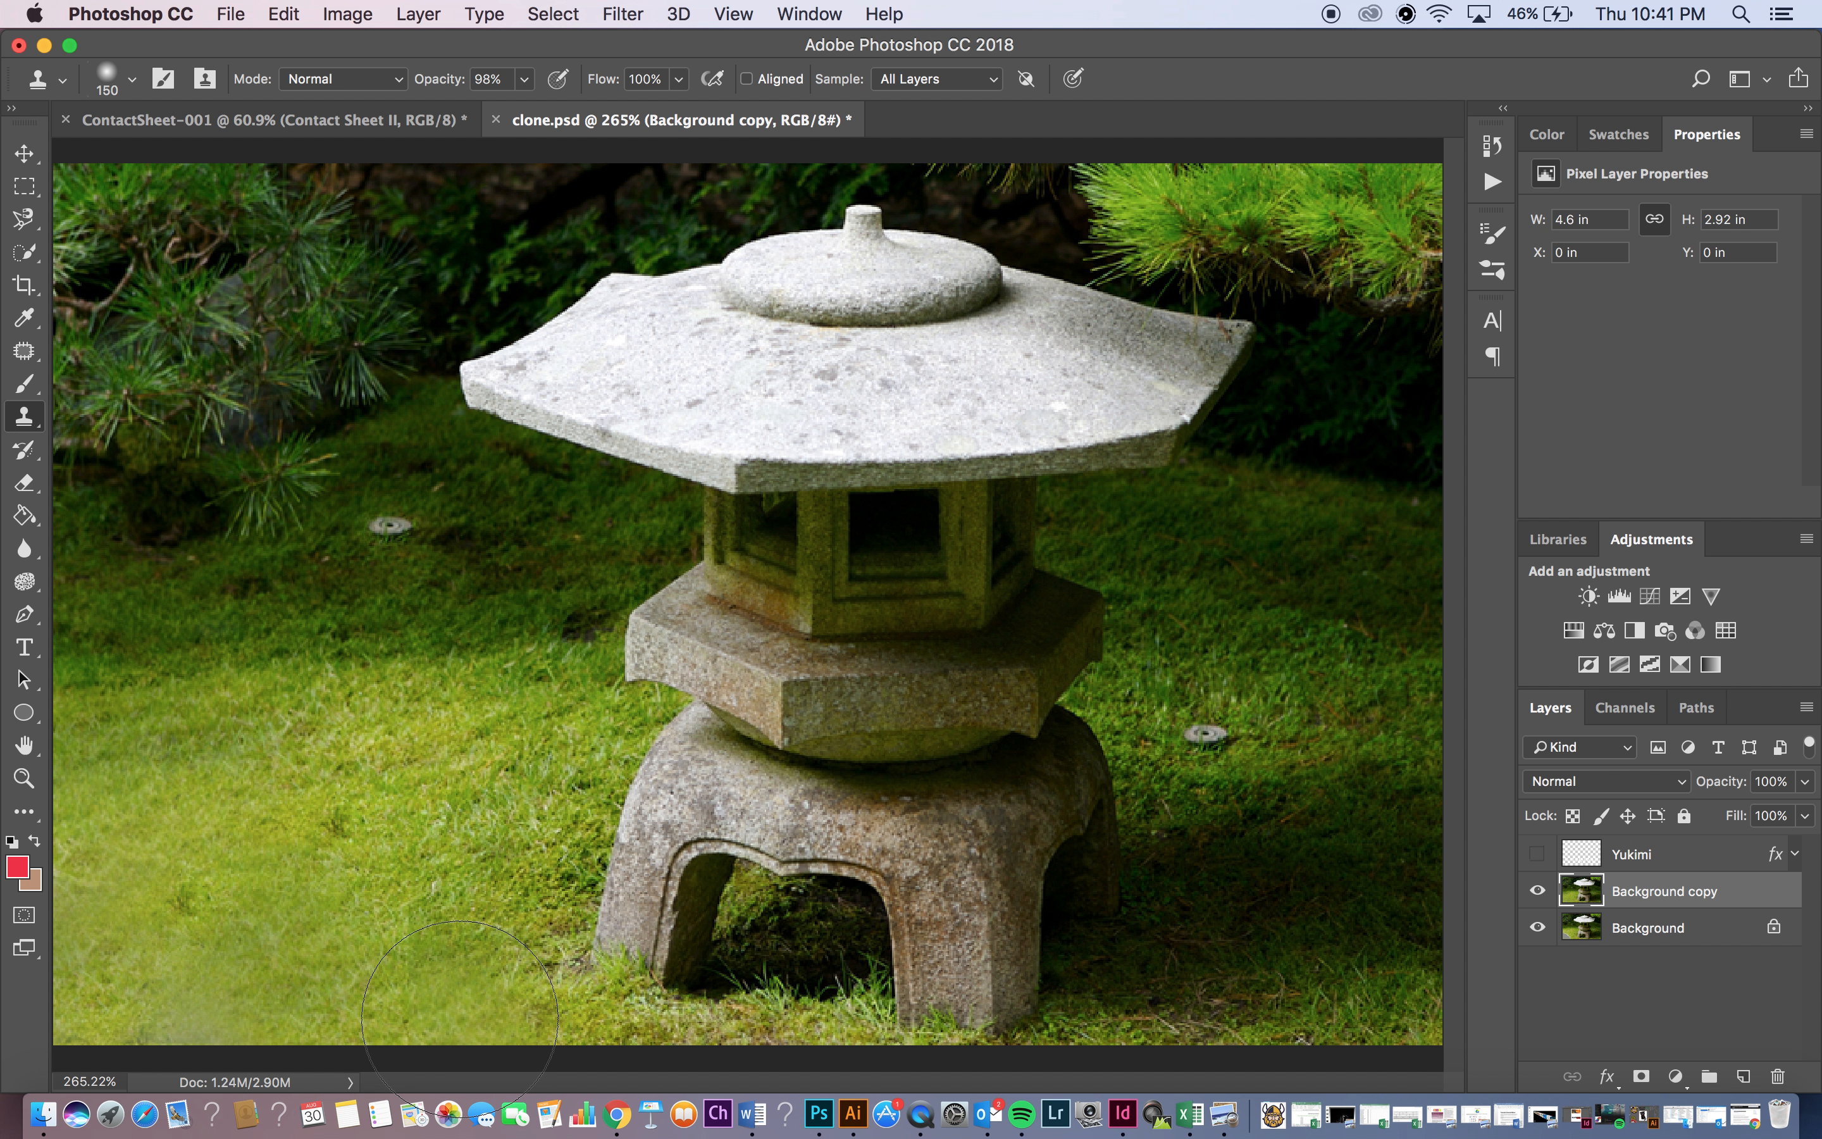
# Resample brighter grass and dab it over the repaired lower-left area to blend the blurry patches.
pyautogui.keyDown('alt'); pyautogui.click(395, 823); pyautogui.keyUp('alt')
pyautogui.moveTo(226, 981); pyautogui.dragTo(187, 1024)
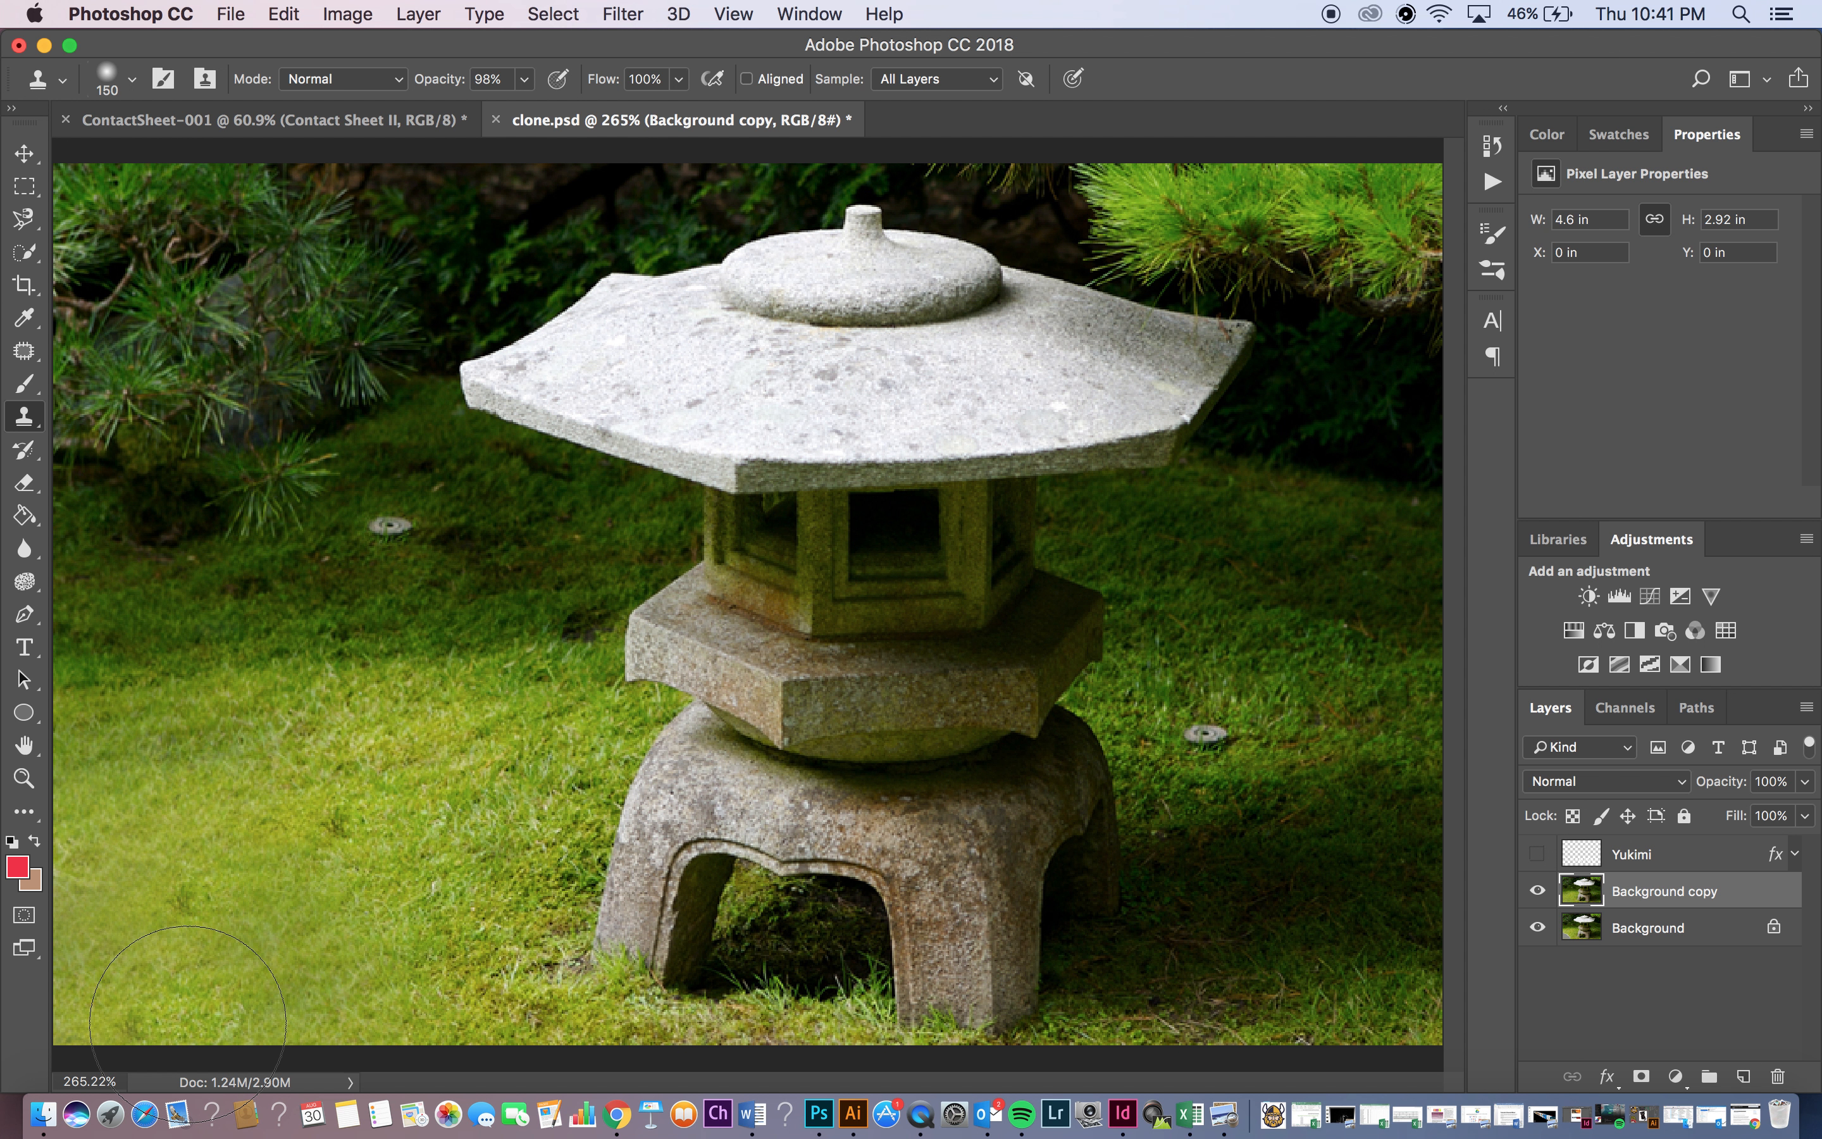
pyautogui.click(187, 1024)
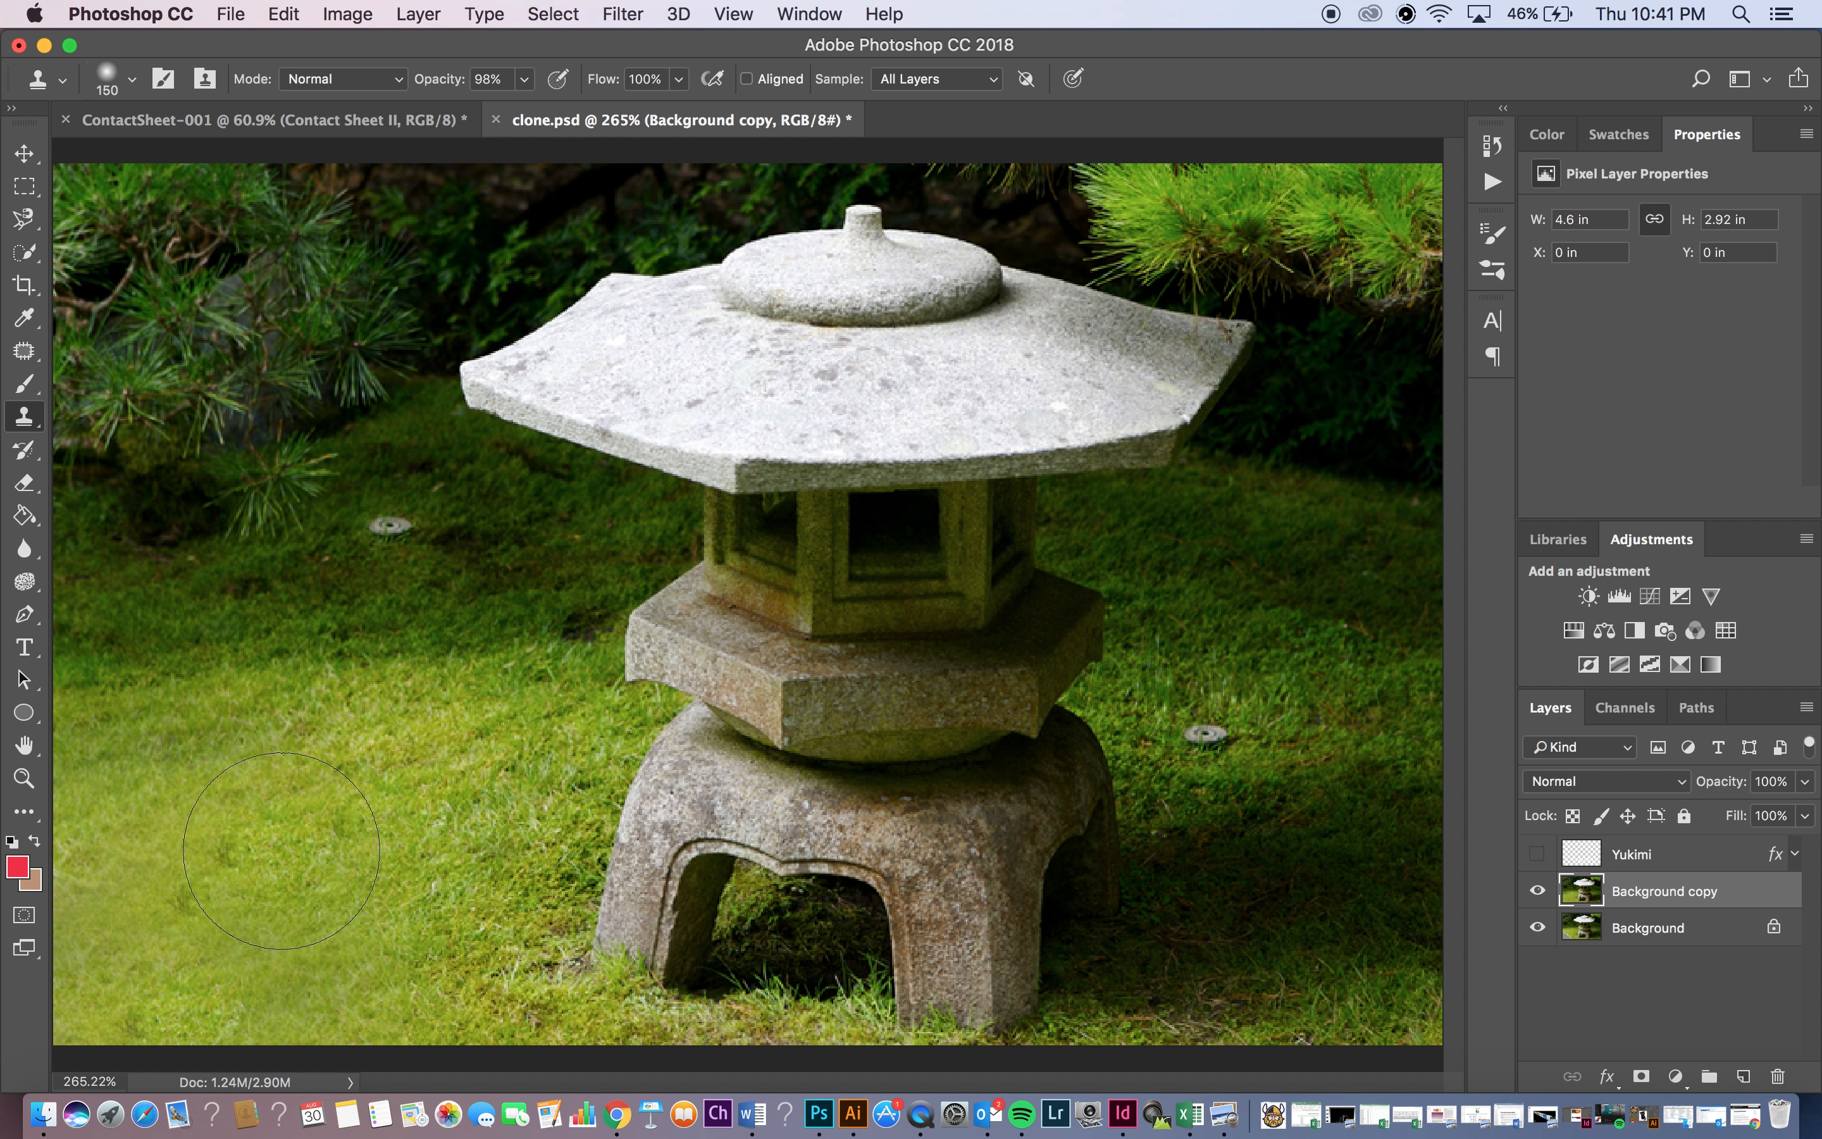
pyautogui.keyDown('alt'); pyautogui.click(328, 772); pyautogui.keyUp('alt')
pyautogui.click(150, 911)
pyautogui.click(105, 922)
pyautogui.click(91, 922)
# Try cloning grass over the foot of the lantern's left leg, and undo it.
pyautogui.click(696, 981)
pyautogui.click(685, 1003)
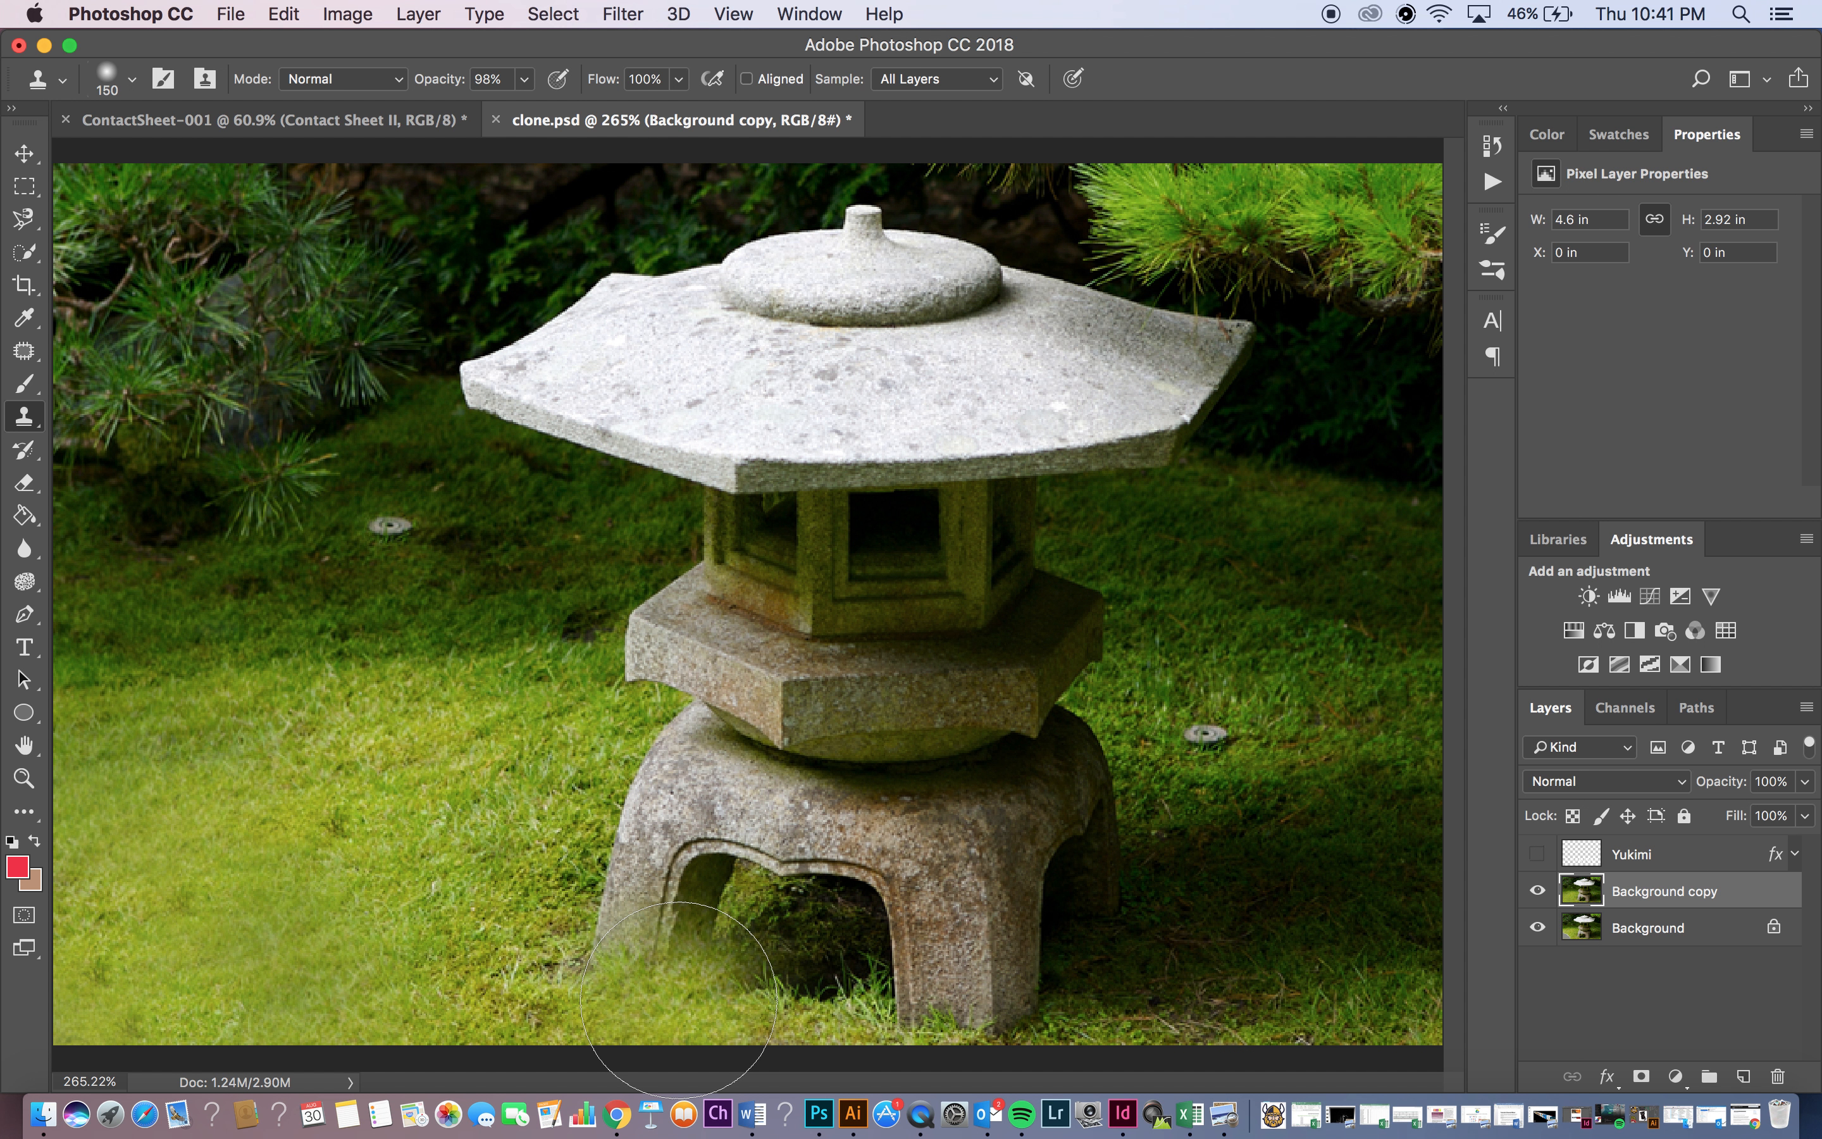
pyautogui.press('super+z')
# Clone grass over the lawn left of the lantern, and with the brush enlarged to 250 over the lantern's front leg.
pyautogui.moveTo(415, 879)
pyautogui.mouseDown()
pyautogui.moveTo(321, 919)
pyautogui.moveTo(300, 902)
pyautogui.mouseUp()
pyautogui.press(']')
pyautogui.press(']')
pyautogui.press(']')
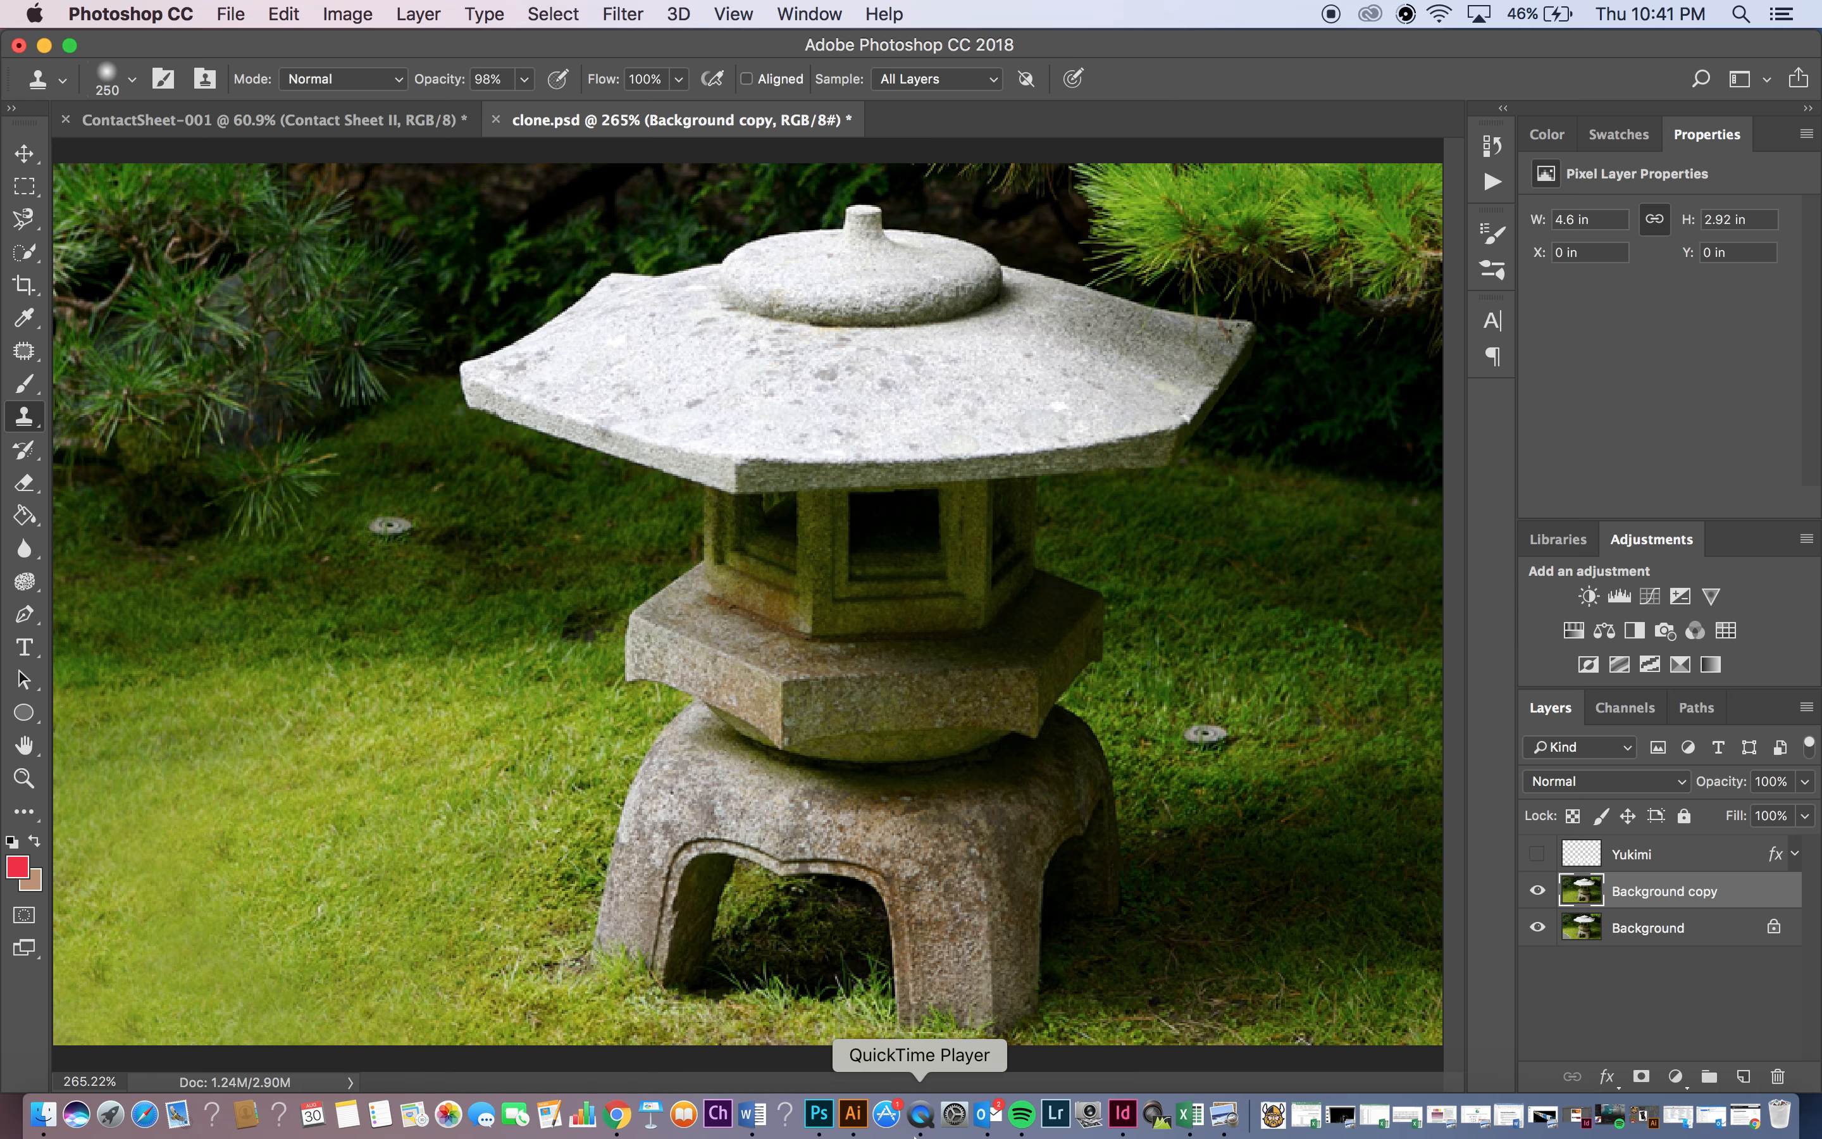
pyautogui.moveTo(914, 941); pyautogui.dragTo(915, 913)
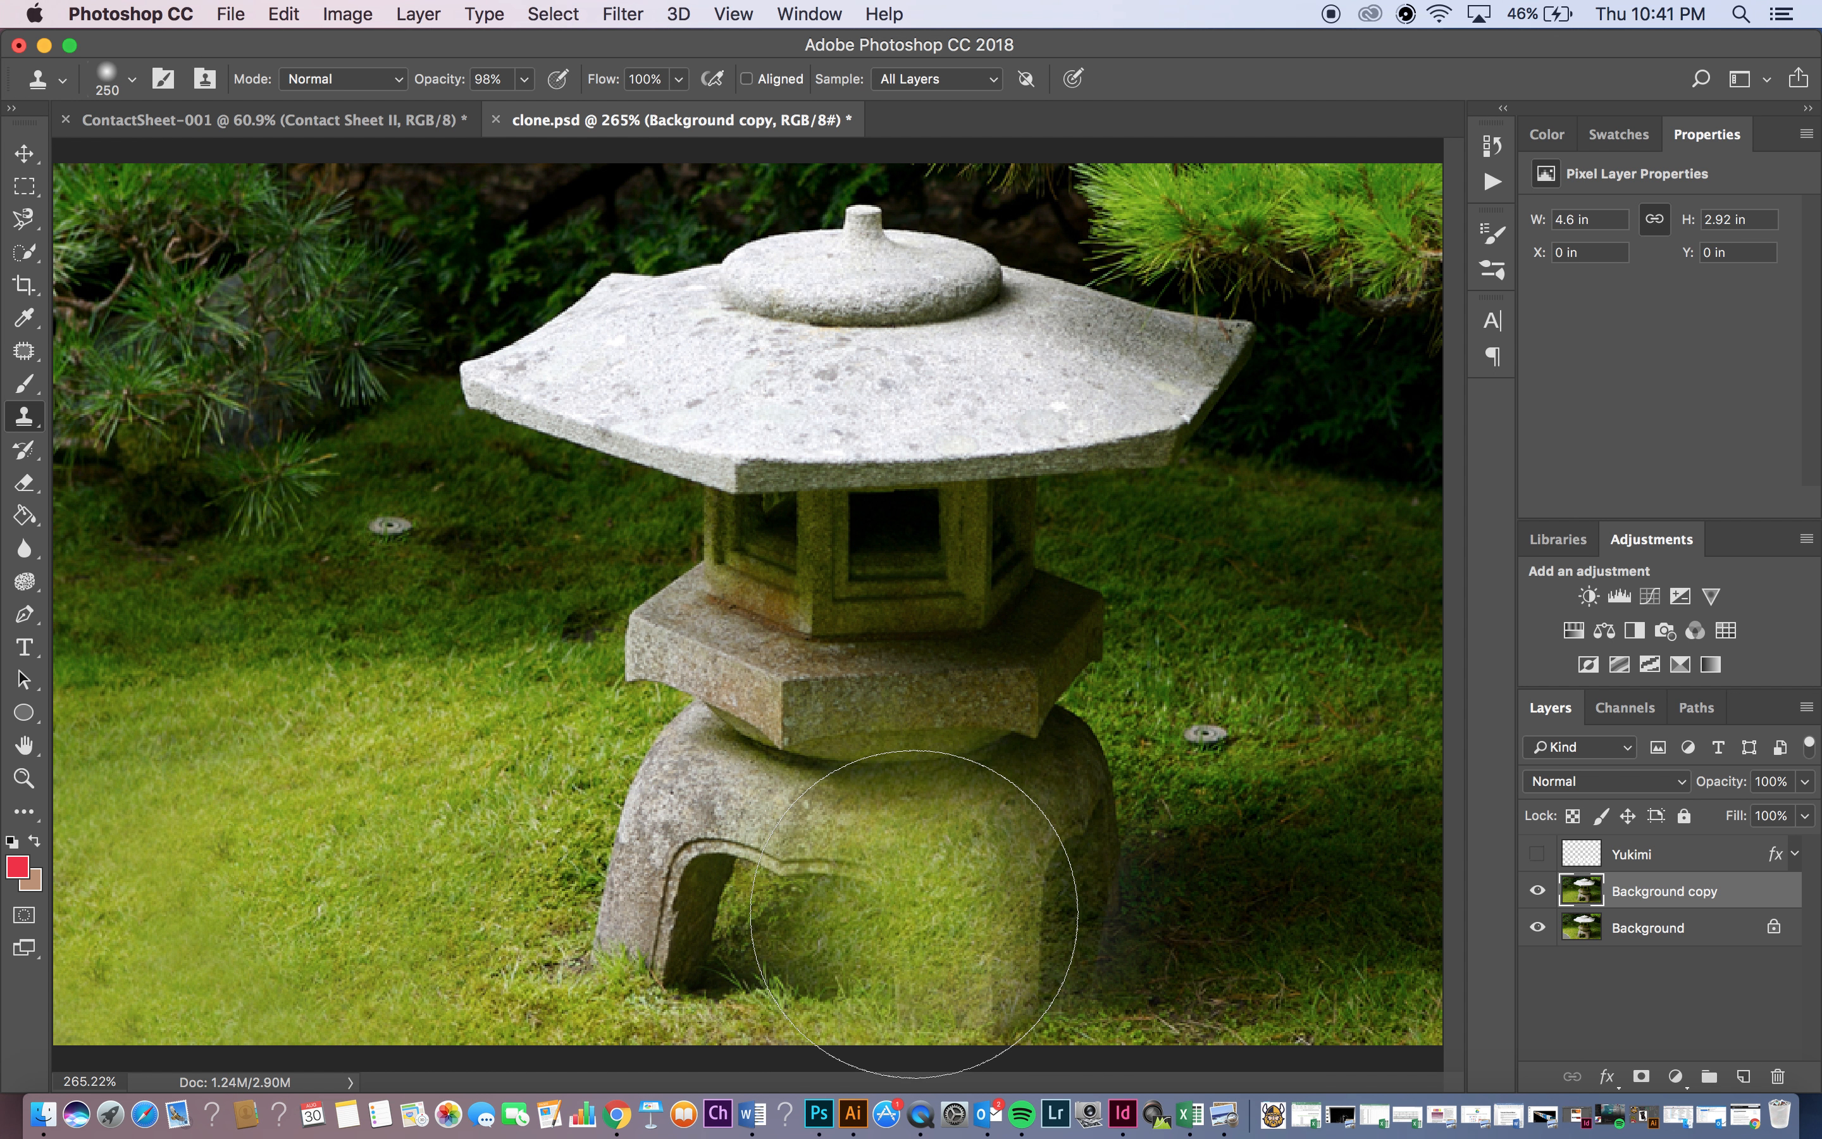
pyautogui.press('super+0')
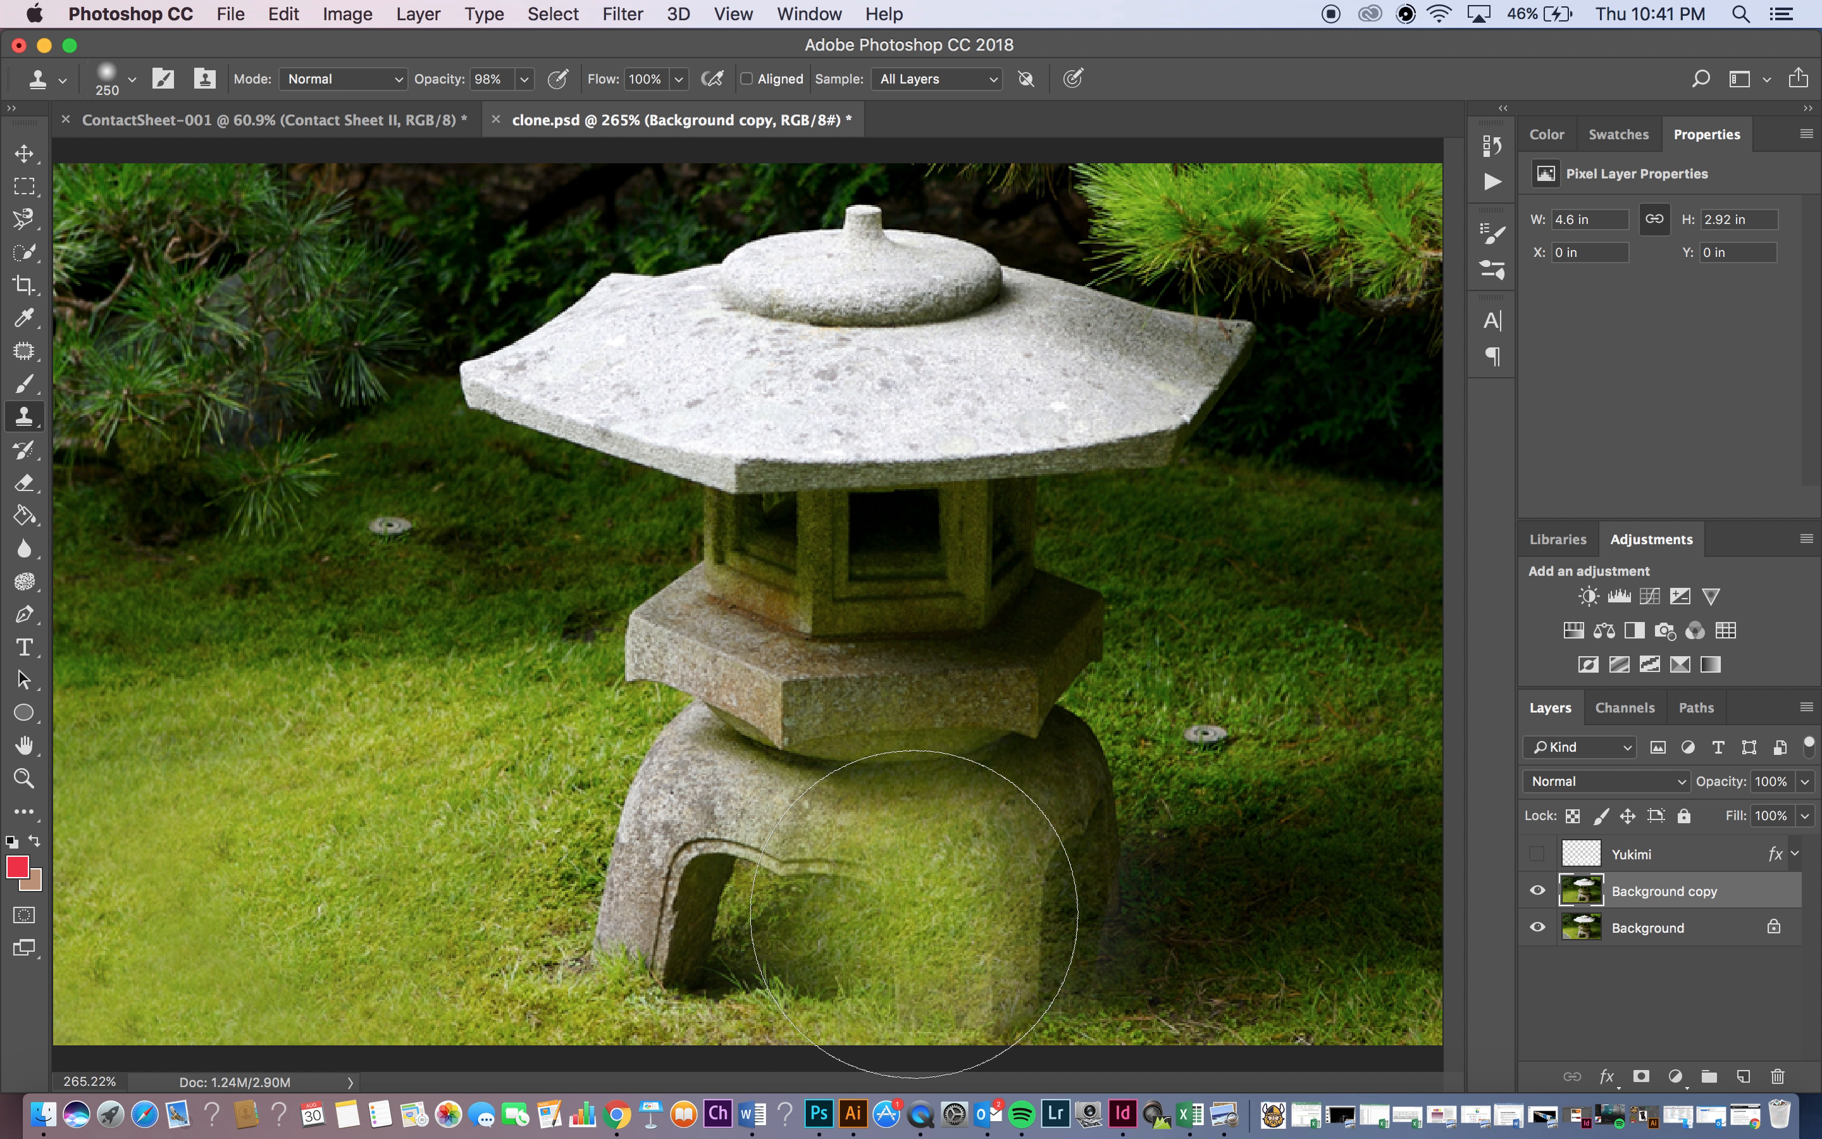